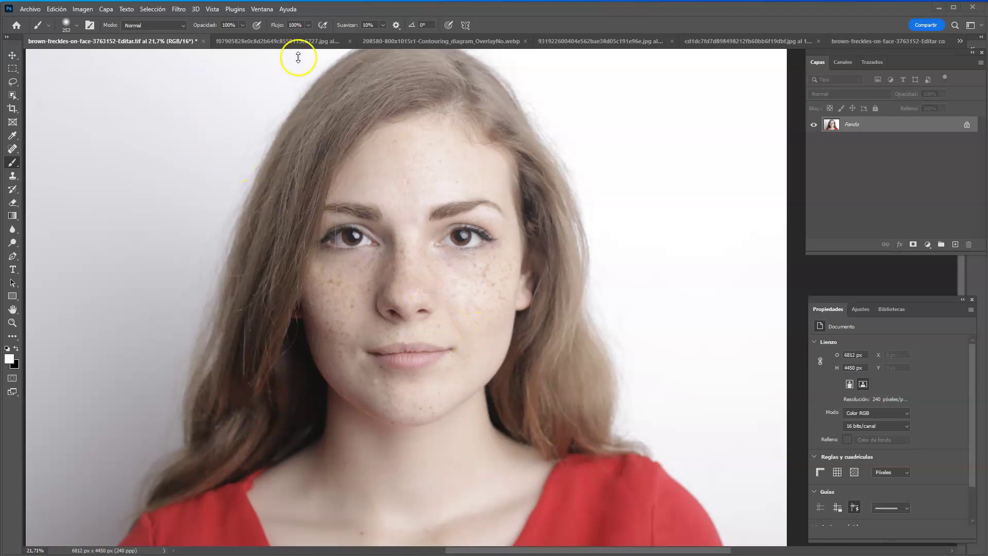
Review the contouring and highlighting reference diagrams, then return to the freckled portrait
left_click(330, 45)
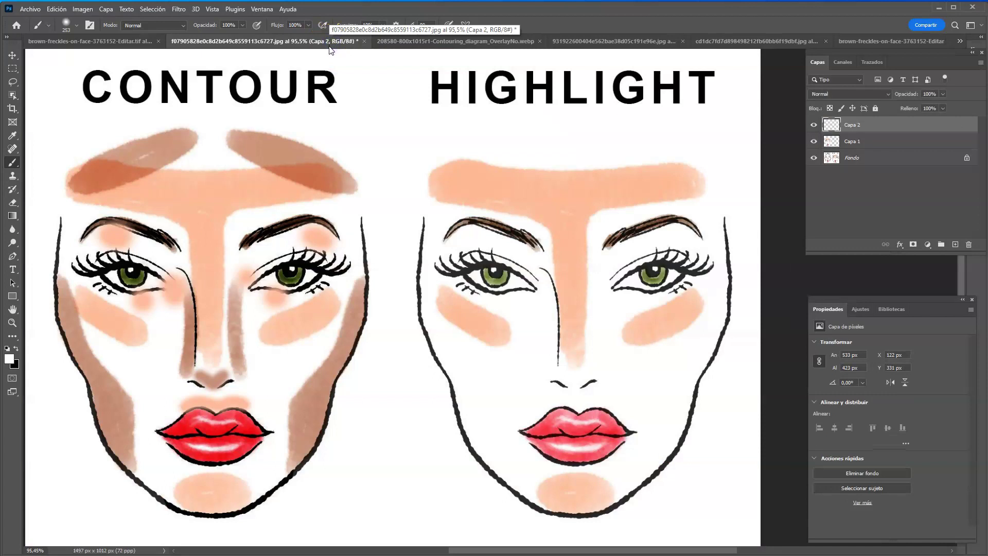
key("ctrl+shift+Tab")
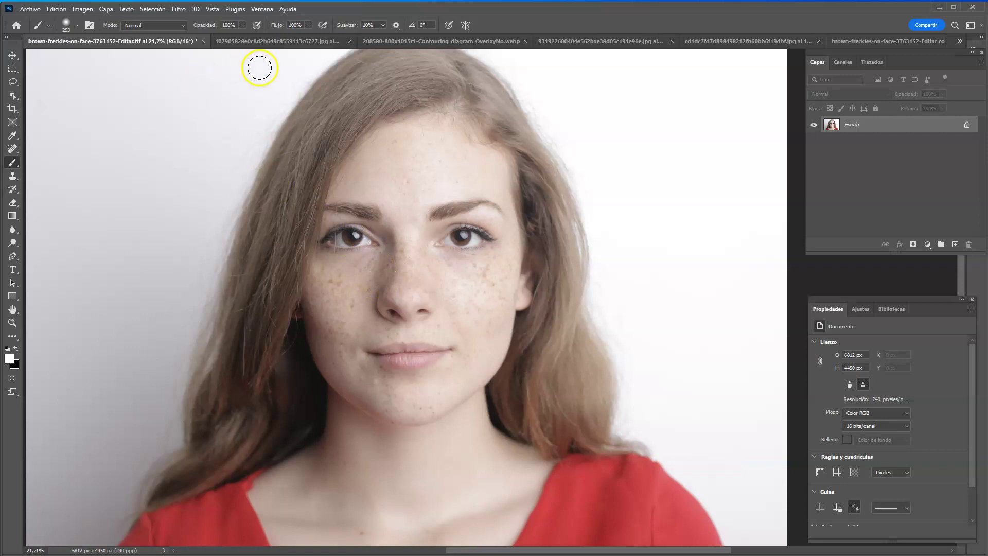
key("ctrl+Tab")
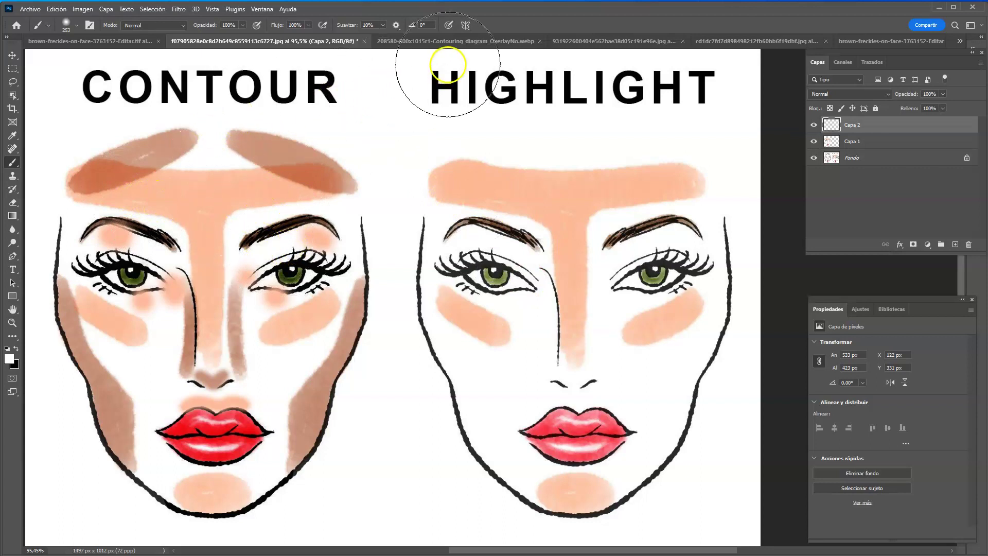
left_click(447, 41)
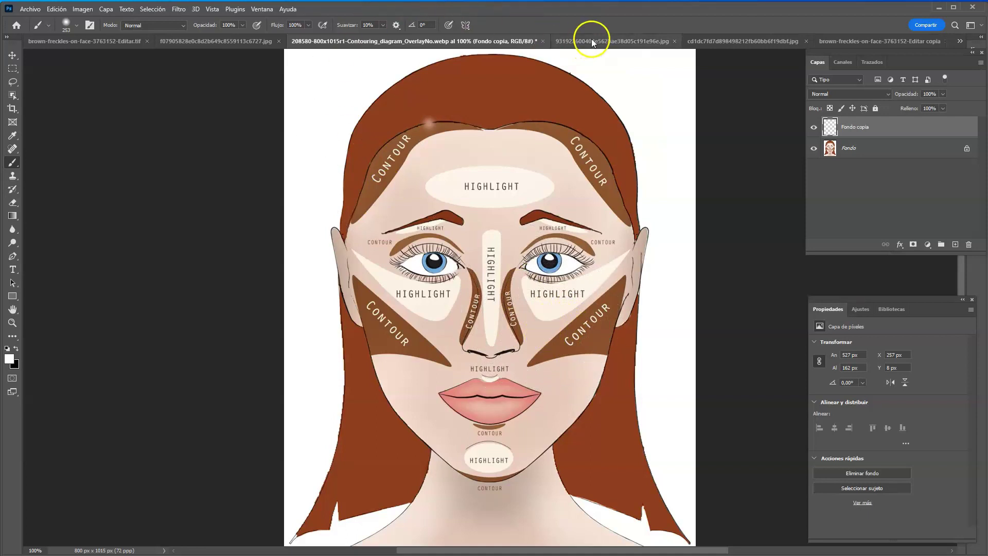
left_click(568, 41)
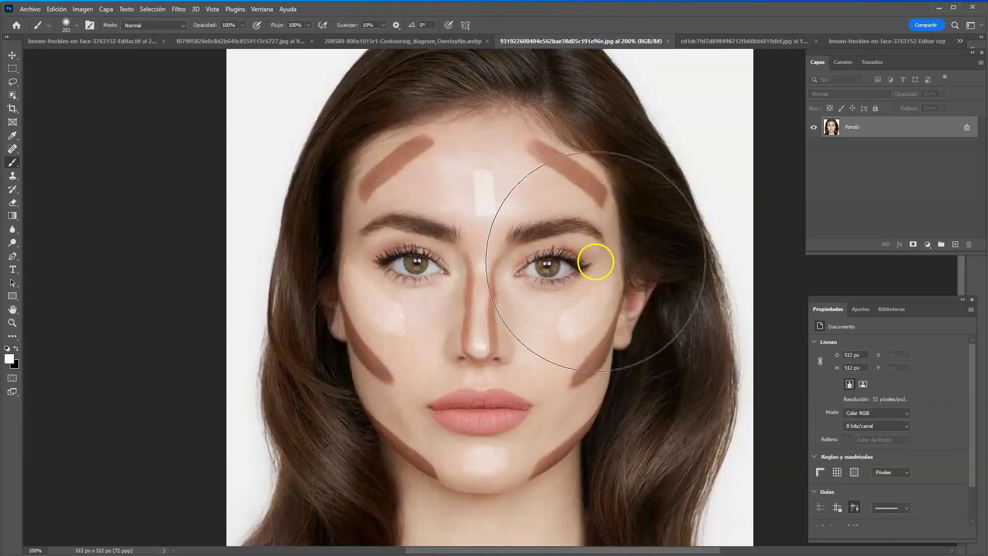
left_click(741, 43)
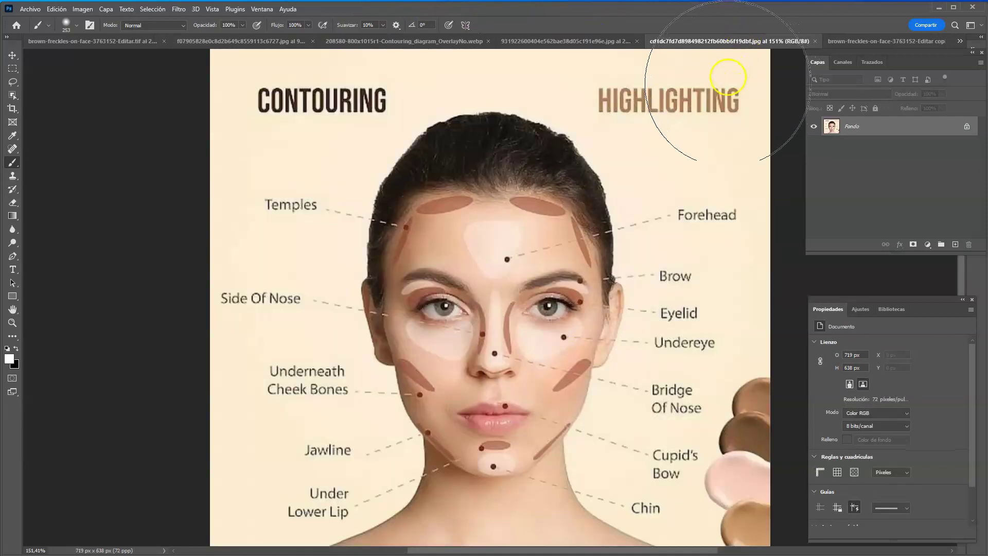
left_click(117, 42)
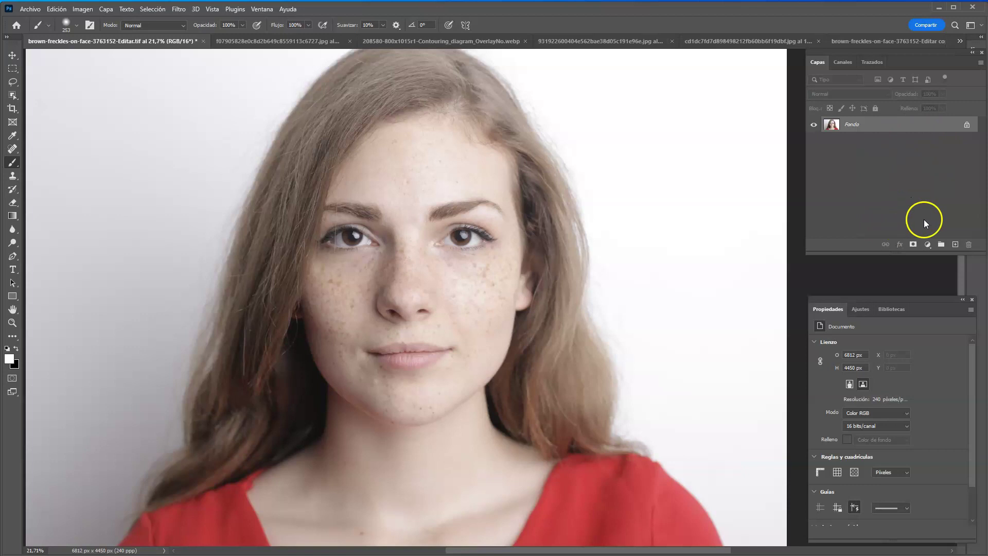
Add a new empty layer above Fondo named resaltado
left_click(956, 245)
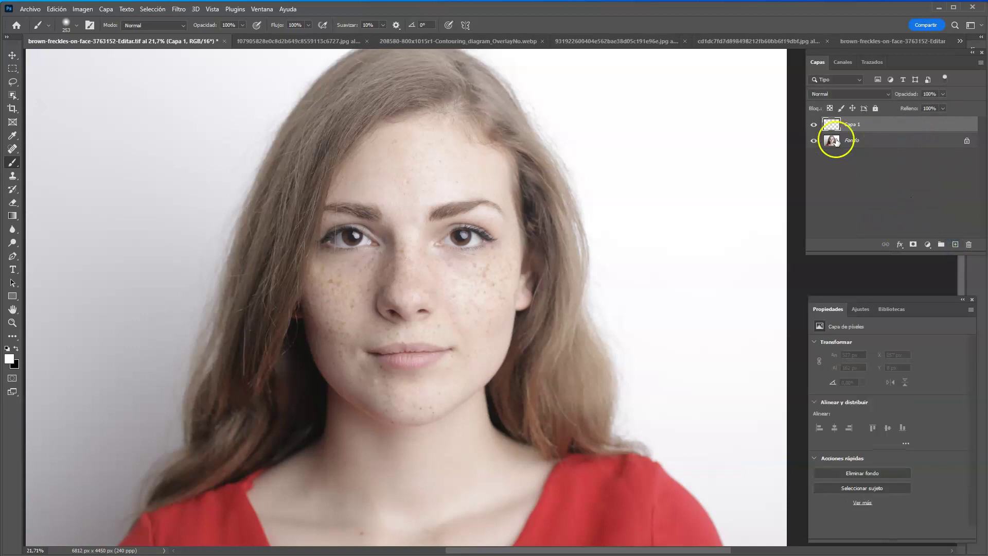
double_click(857, 124)
type("resaltado")
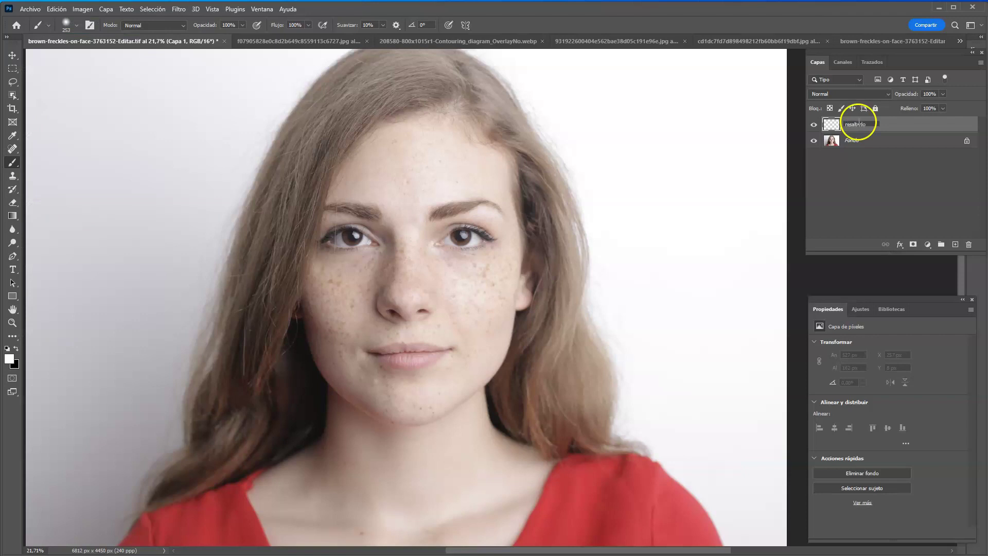
key("Return")
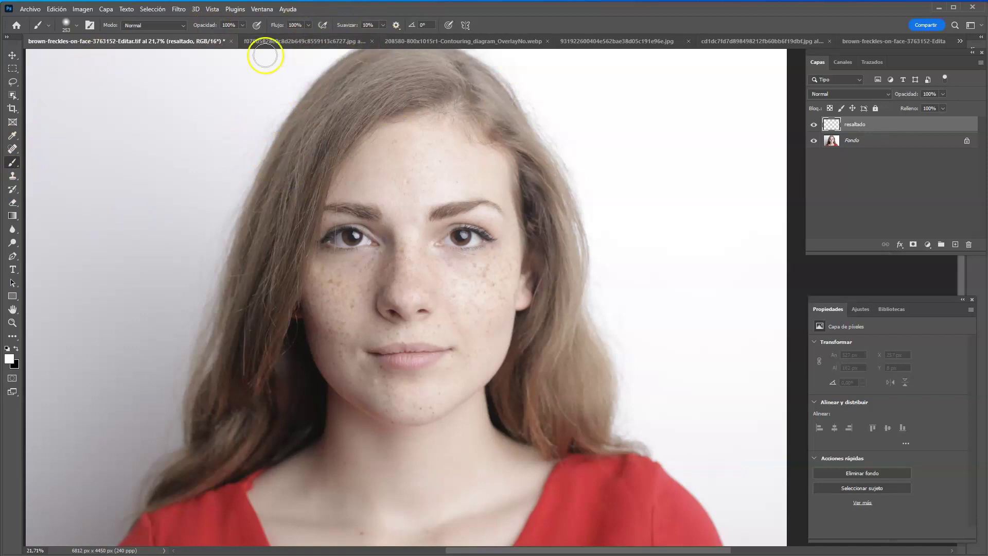
Paint white highlights on the forehead, nose bridge, eyebrow tail and under the eyes
left_click_drag(378, 169, 456, 157)
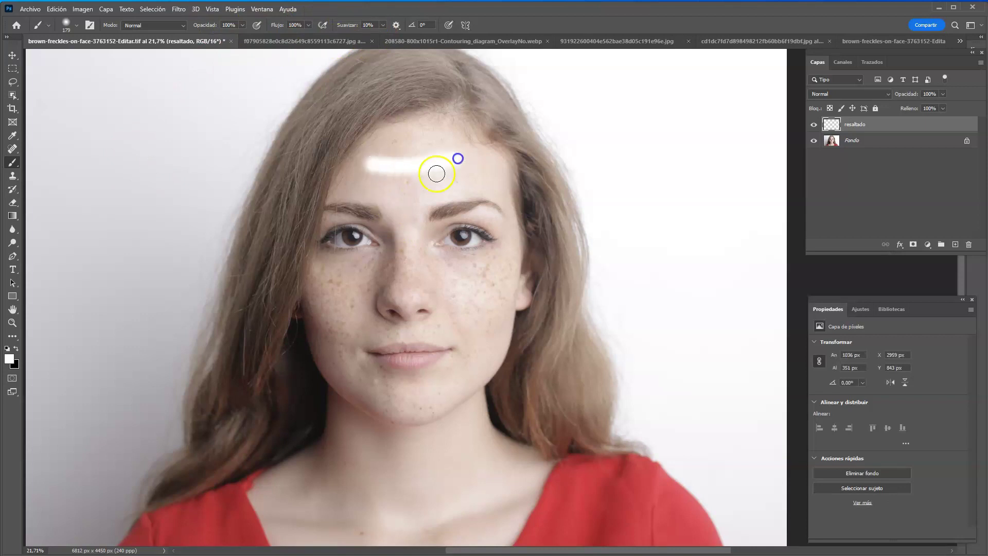
left_click_drag(391, 185, 437, 187)
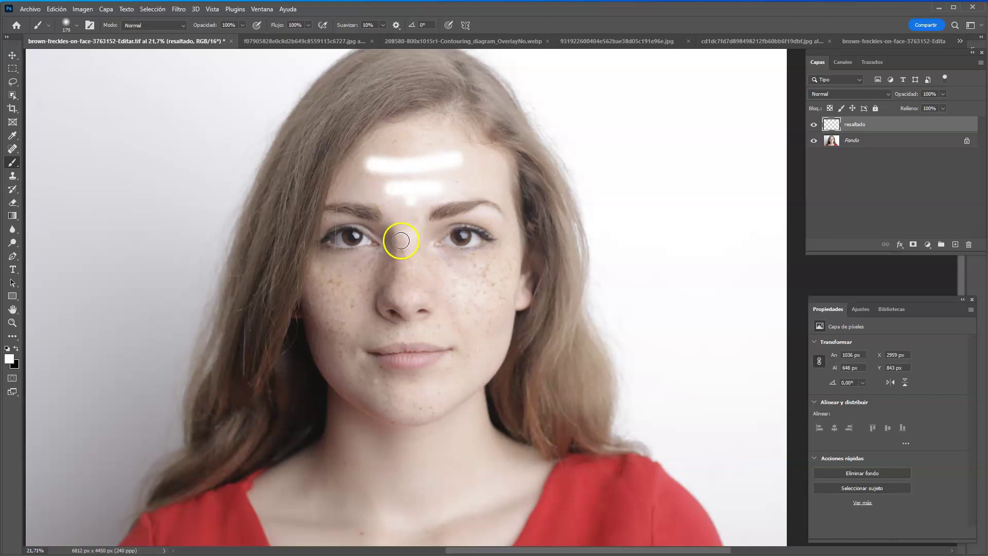
left_click(408, 232)
left_click_drag(407, 233, 405, 297)
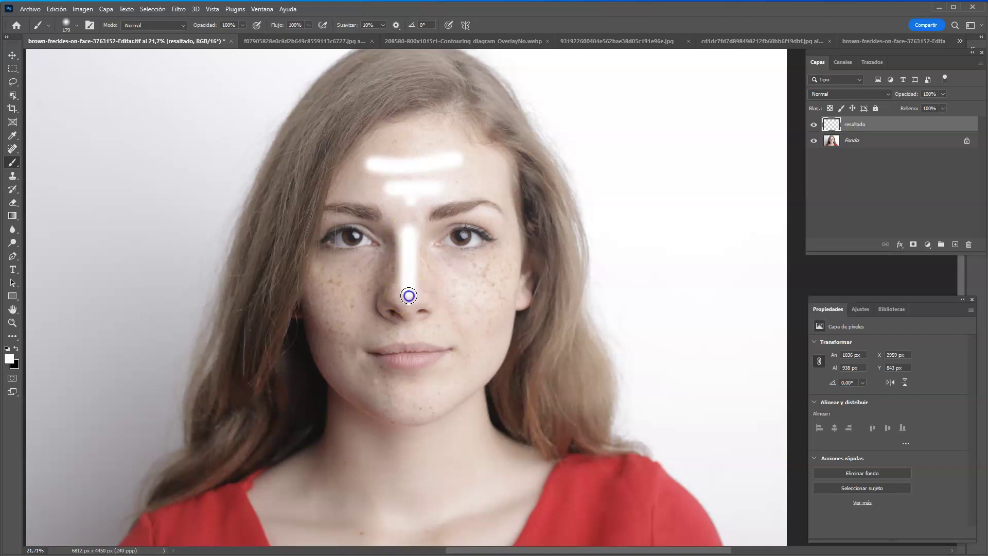
right_click(479, 215, "alt")
left_click_drag(334, 216, 324, 221)
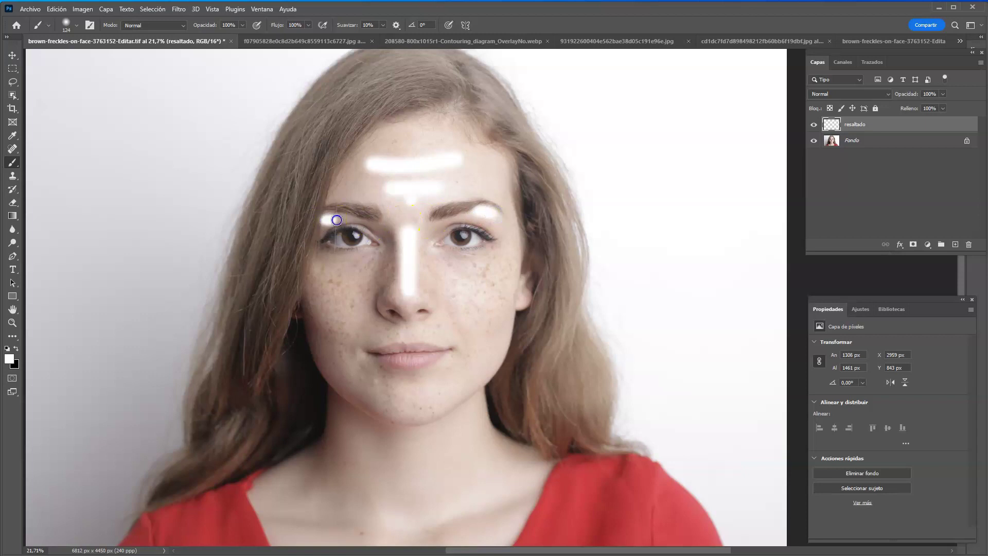
left_click(381, 252)
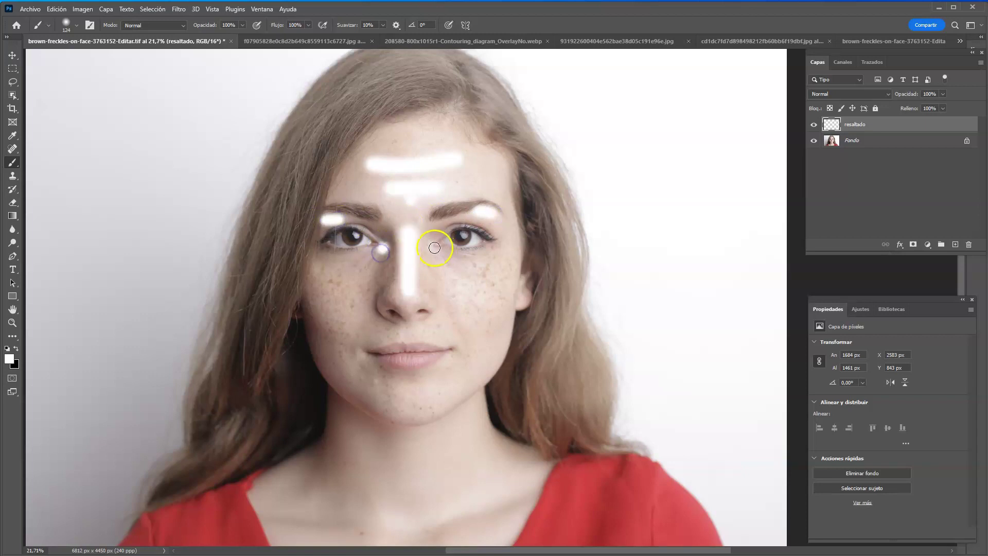
left_click_drag(336, 249, 352, 257)
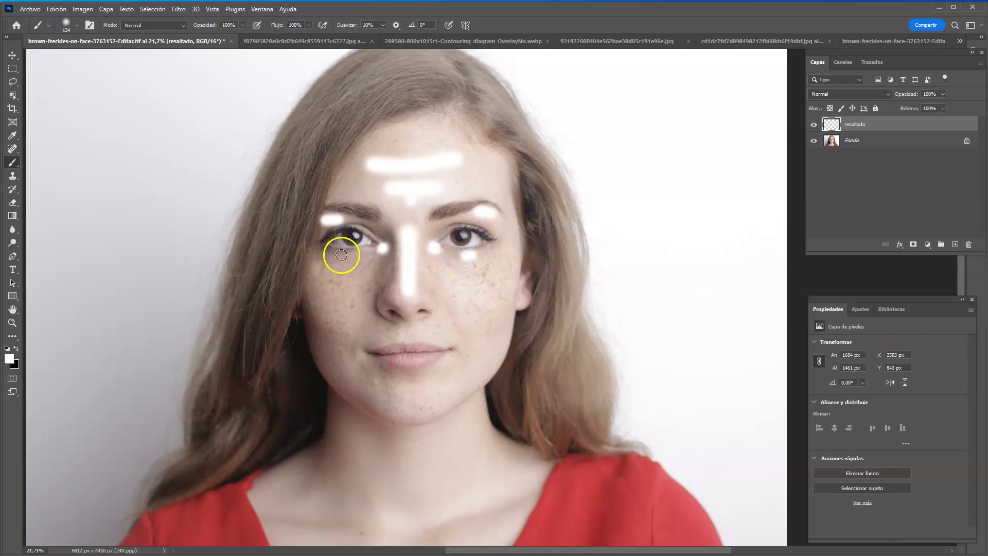
Paint white highlights on the cheeks, chin, jawline, collarbones, chest and cupid's bow
left_click_drag(453, 273, 502, 273)
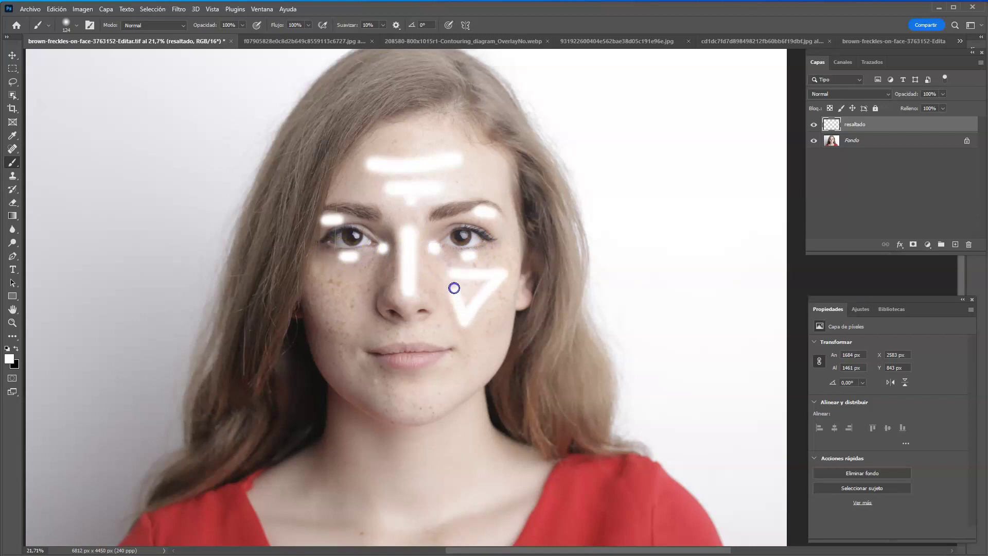
left_click_drag(361, 289, 371, 273)
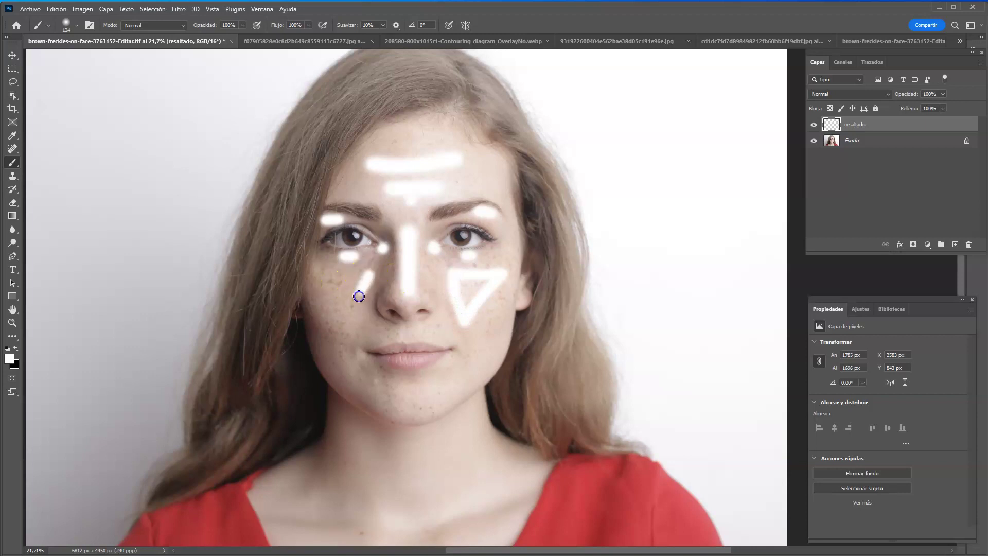
mouse_move(357, 319)
left_mouse_down()
mouse_move(334, 290)
mouse_move(371, 274)
left_mouse_up()
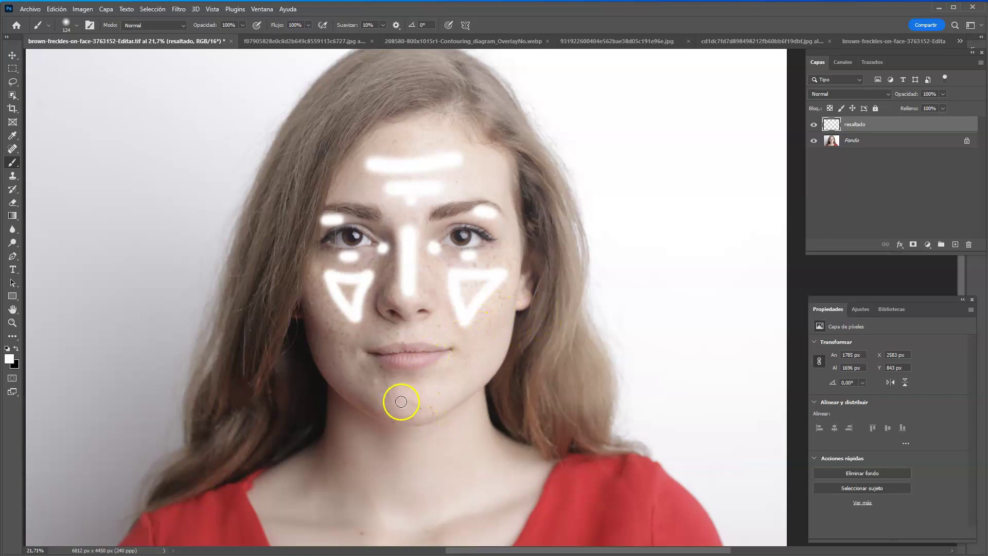
left_click_drag(397, 396, 415, 391)
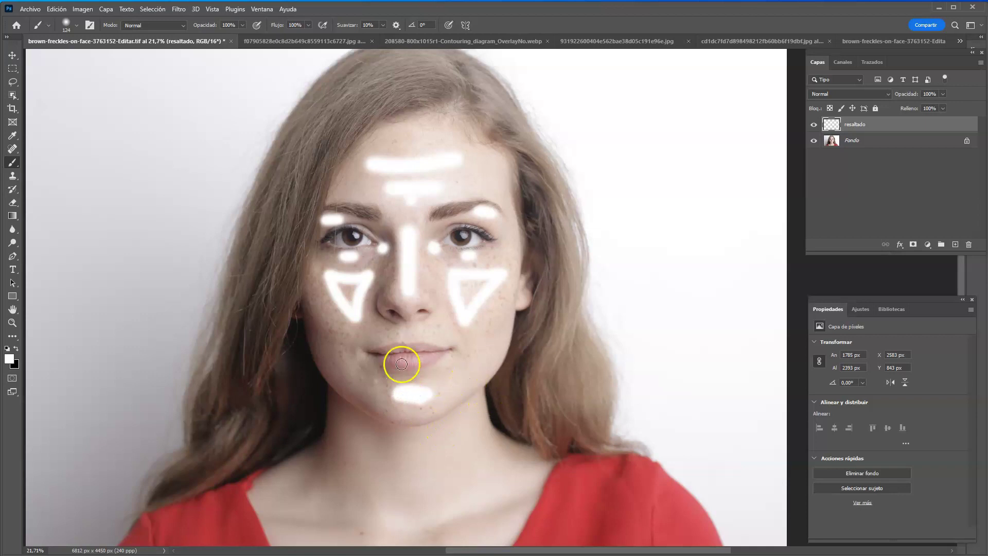
left_click_drag(502, 329, 473, 356)
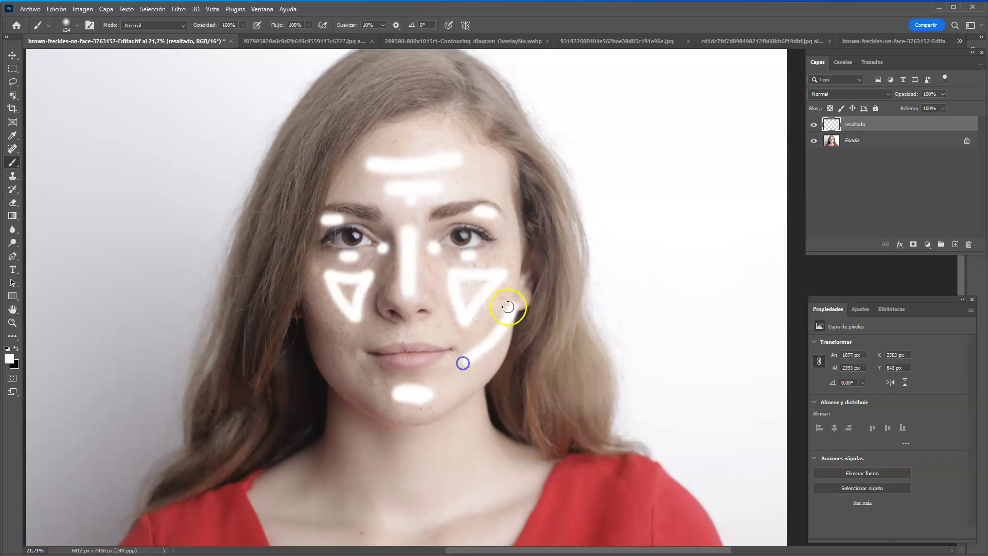
left_click_drag(309, 307, 353, 363)
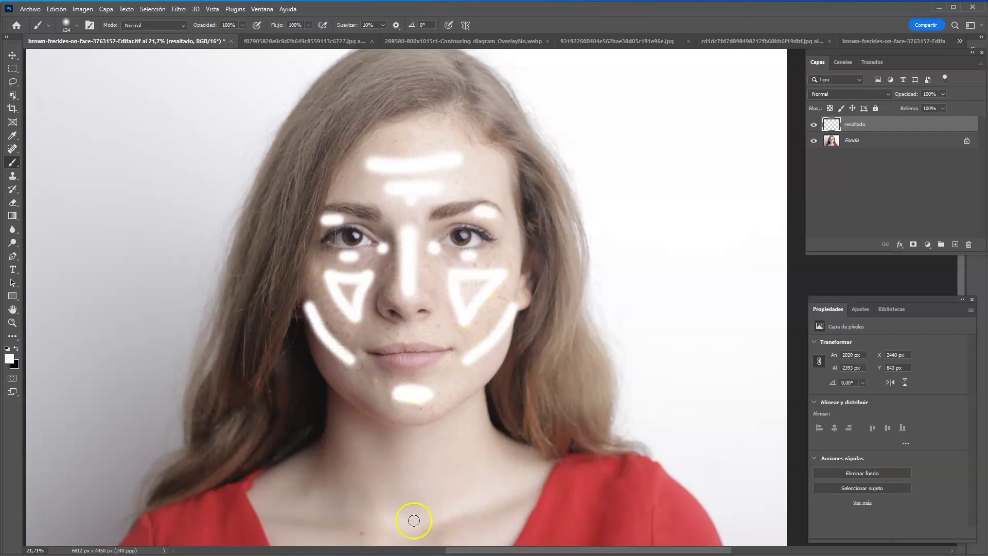
left_click_drag(399, 524, 525, 489)
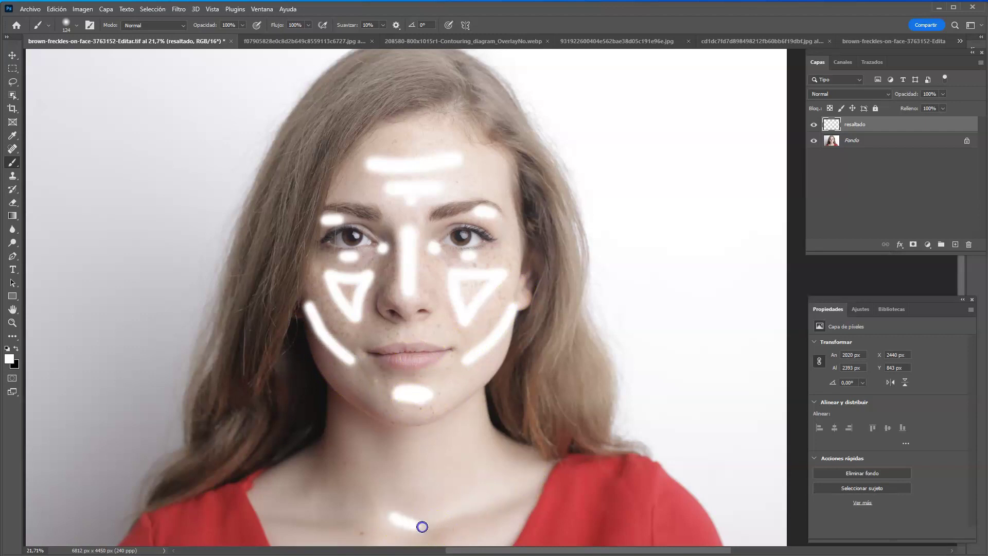
left_click_drag(301, 467, 258, 494)
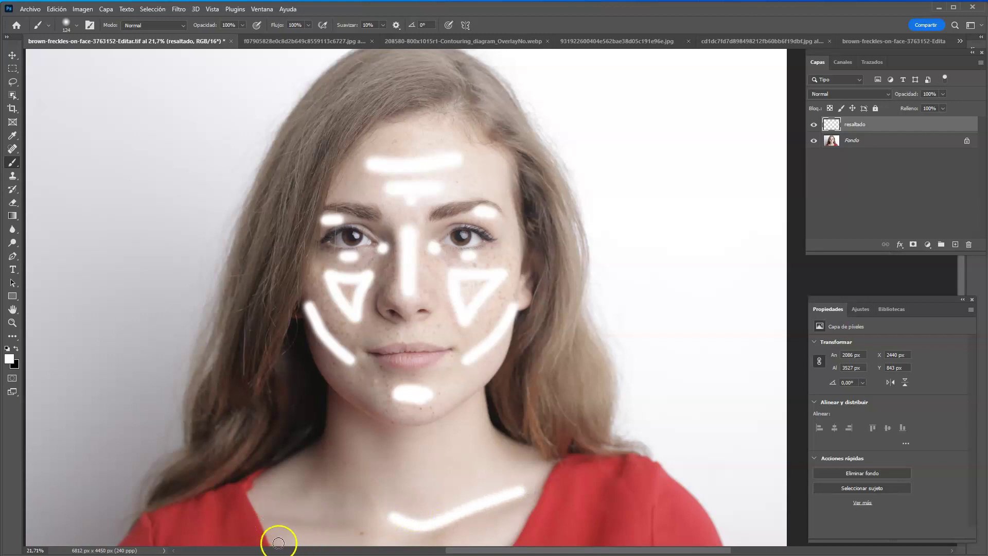
left_click_drag(278, 538, 350, 541)
left_click_drag(389, 345, 379, 348)
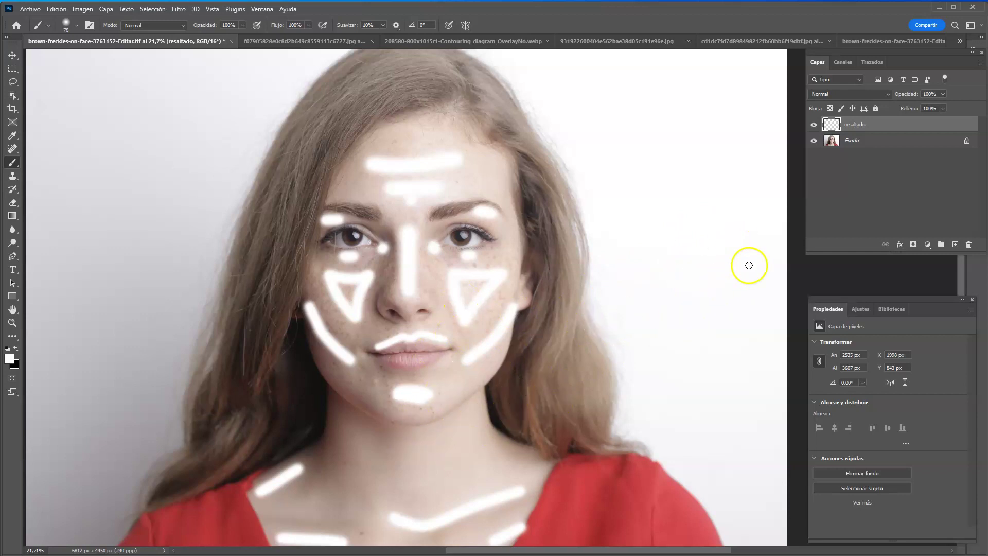
Add a new layer named contorno above resaltado and hide the highlight strokes
left_click(929, 129)
left_click(955, 244)
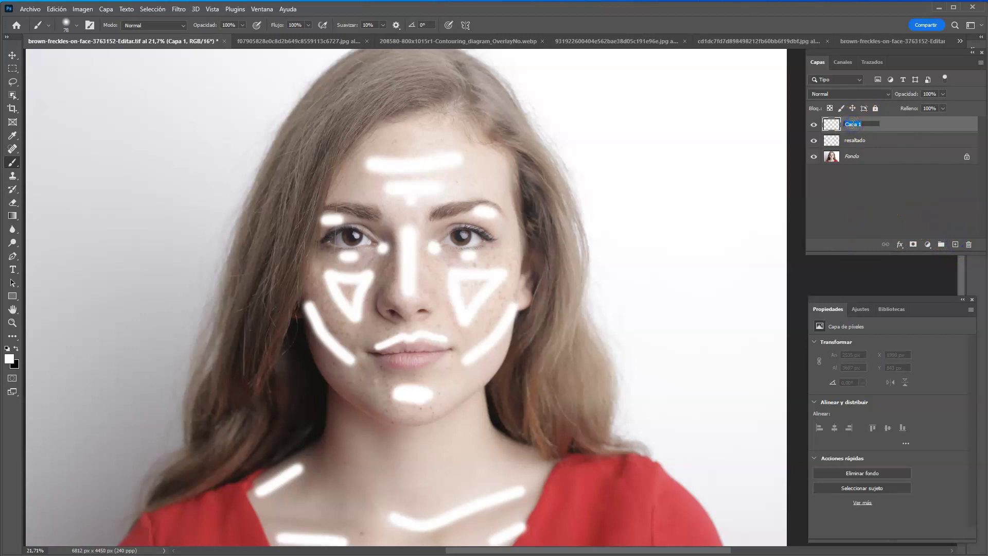
type("contorno")
key("Return")
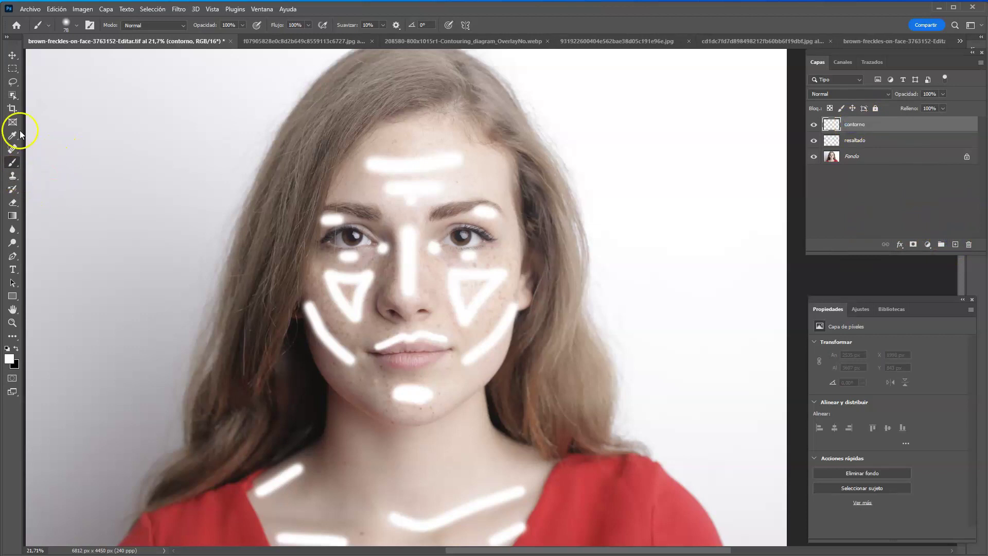
left_click(814, 141)
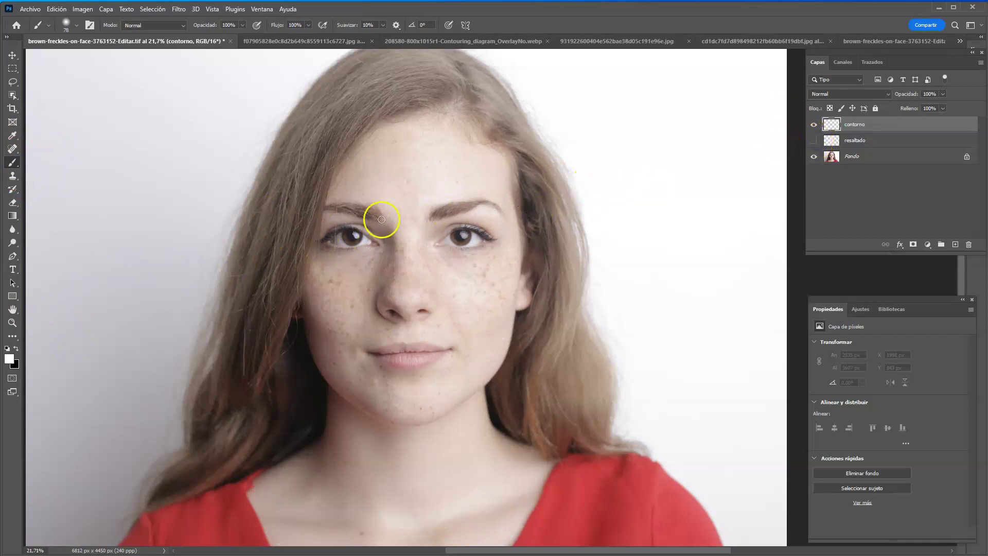
With a larger brush, paint contour strokes on the forehead, temples, cheeks and nose bridge
mouse_move(374, 202)
left_mouse_down()
mouse_move(336, 193)
mouse_move(376, 136)
left_mouse_up()
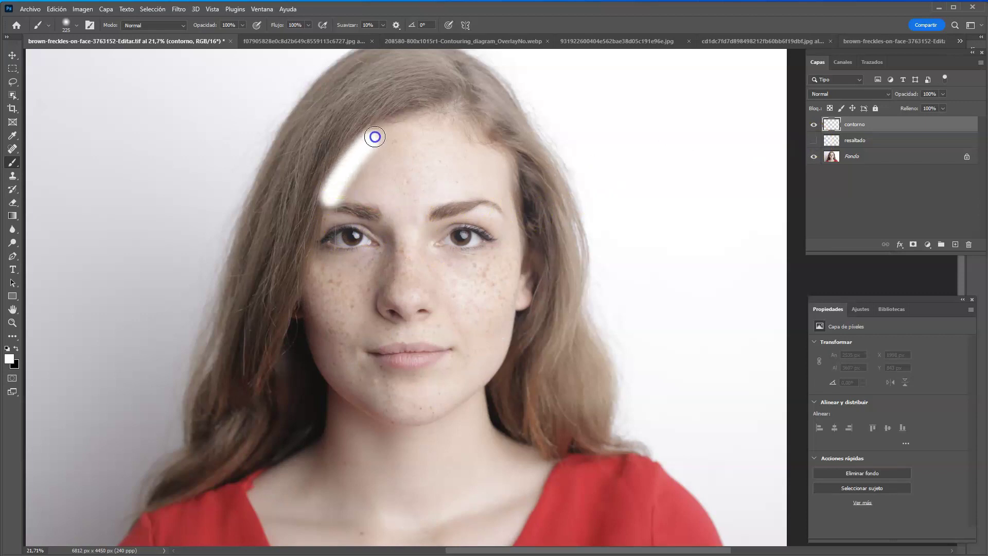
mouse_move(495, 148)
left_mouse_down()
mouse_move(510, 165)
mouse_move(518, 234)
left_mouse_up()
mouse_move(390, 123)
left_mouse_down()
mouse_move(441, 114)
mouse_move(484, 139)
left_mouse_up()
left_click_drag(533, 228, 522, 273)
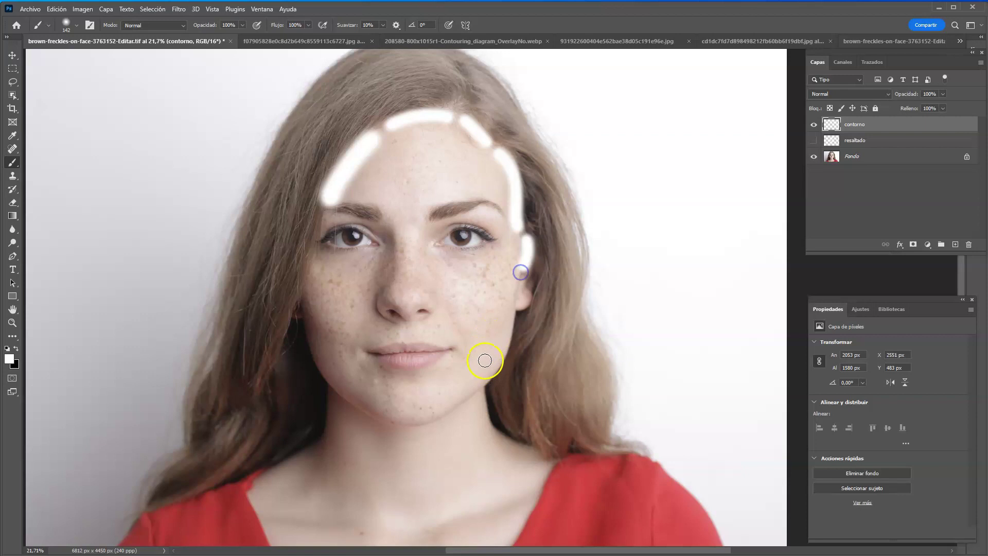
mouse_move(305, 266)
left_mouse_down()
mouse_move(304, 302)
mouse_move(341, 335)
left_mouse_up()
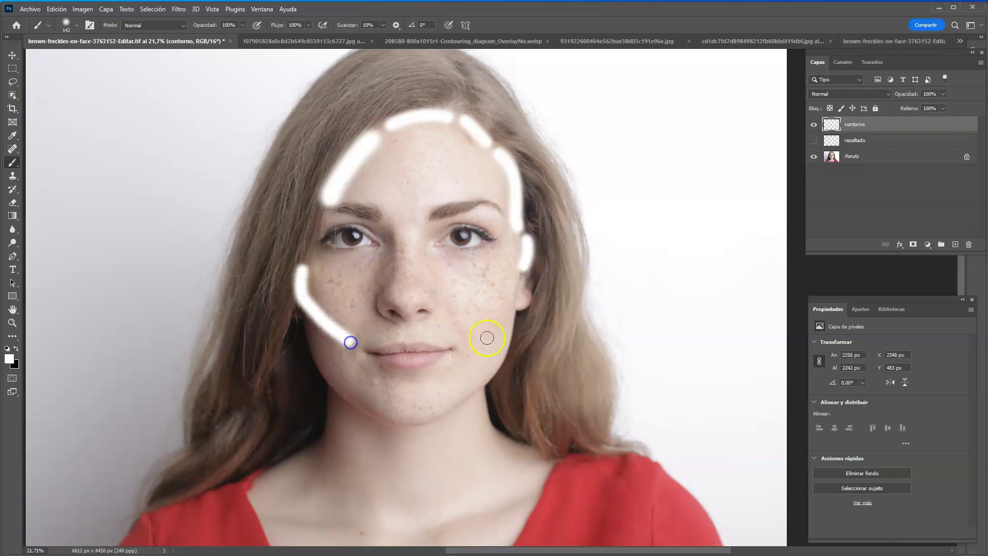
left_click_drag(521, 280, 472, 339)
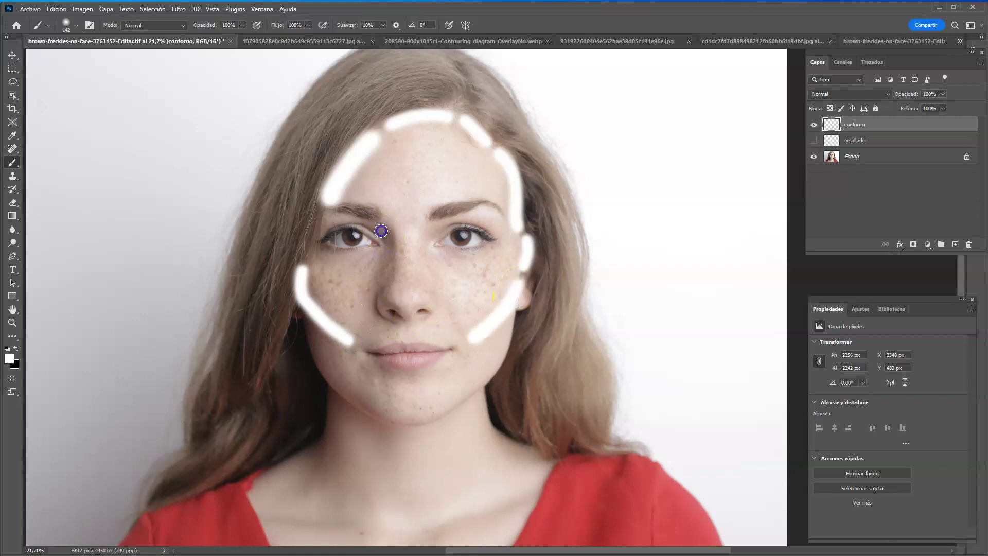
mouse_move(392, 253)
left_mouse_down()
mouse_move(384, 292)
mouse_move(433, 298)
left_mouse_up()
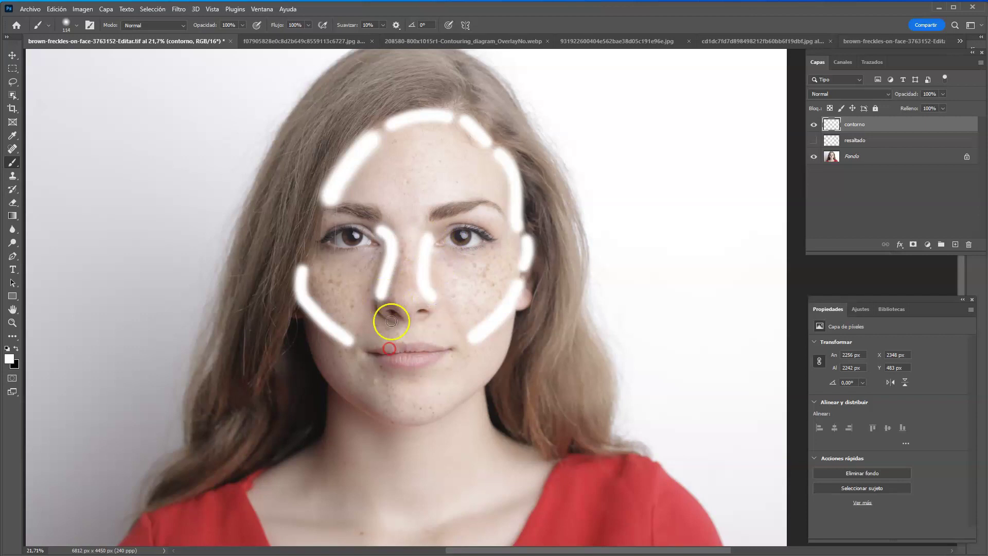
With a smaller brush, paint contour strokes along the jawline, neck, collarbones and inner eye
left_click_drag(340, 408, 336, 402)
mouse_move(326, 382)
left_mouse_down()
mouse_move(386, 419)
mouse_move(490, 415)
mouse_move(515, 446)
mouse_move(543, 455)
left_mouse_up()
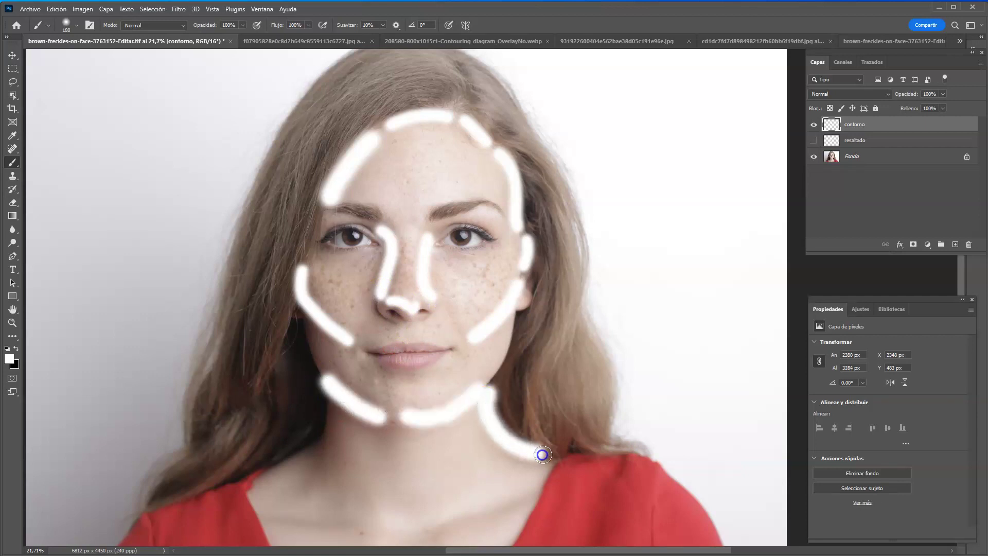
mouse_move(331, 403)
left_mouse_down()
mouse_move(328, 438)
mouse_move(286, 481)
left_mouse_up()
left_click_drag(384, 425, 386, 478)
left_click_drag(271, 517, 350, 523)
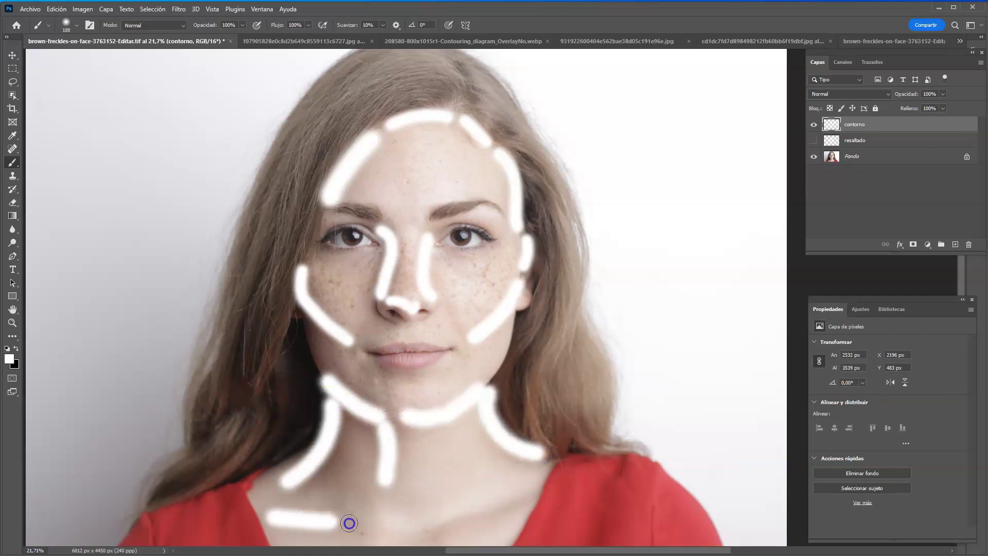
left_click_drag(437, 527, 525, 502)
left_click_drag(515, 335, 497, 366)
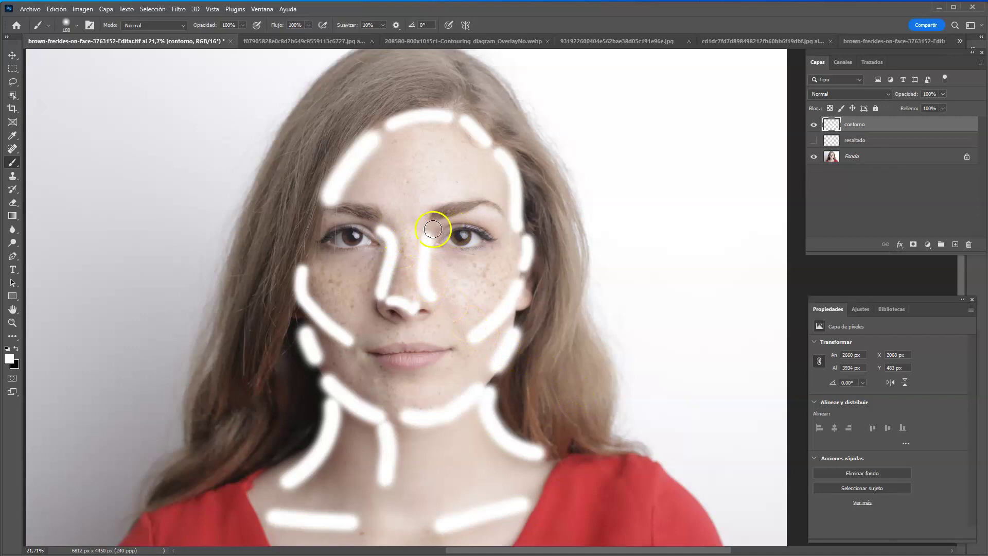
left_click_drag(384, 230, 355, 220)
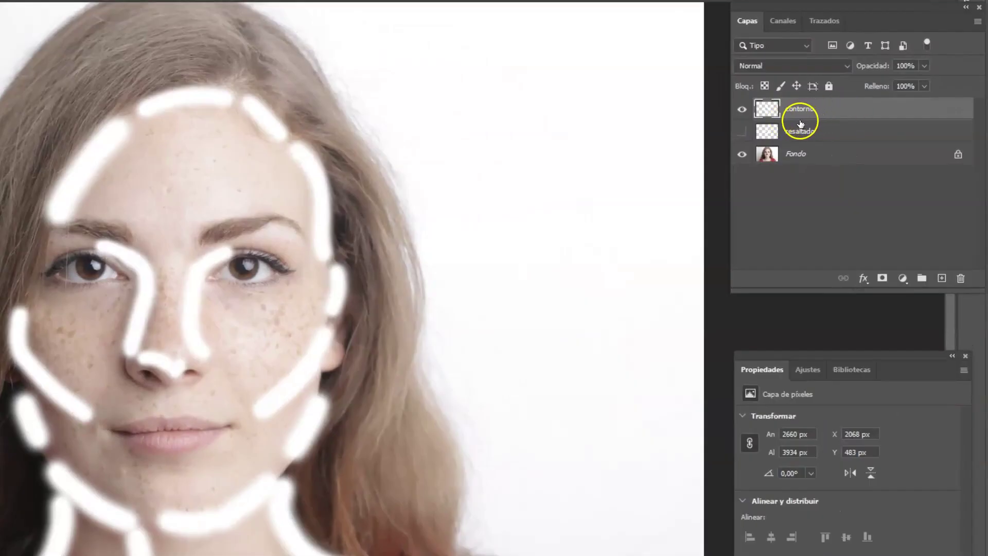
Add a Curves layer named contorno masked to the strokes, hide the strokes, and lower the curve
left_click(770, 113, "ctrl")
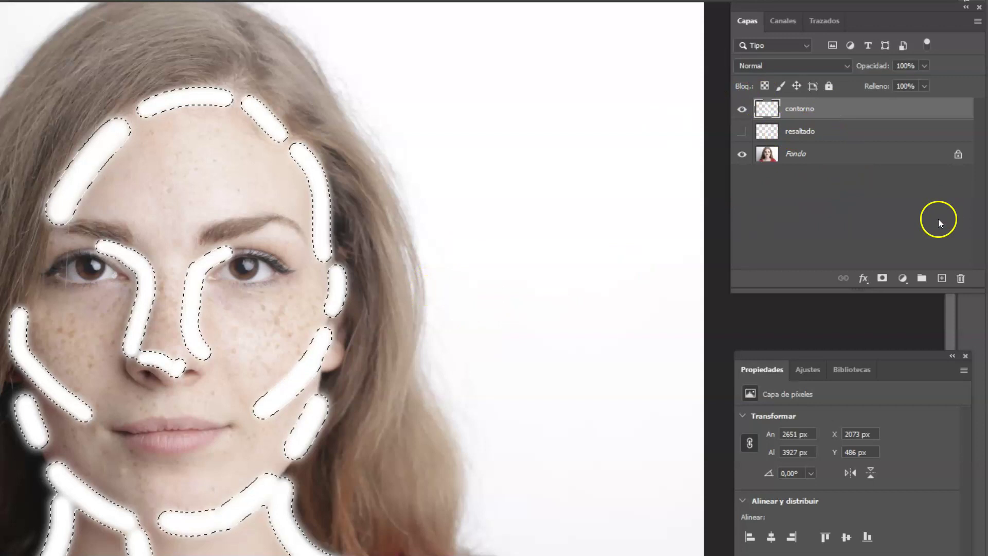
left_click(903, 279)
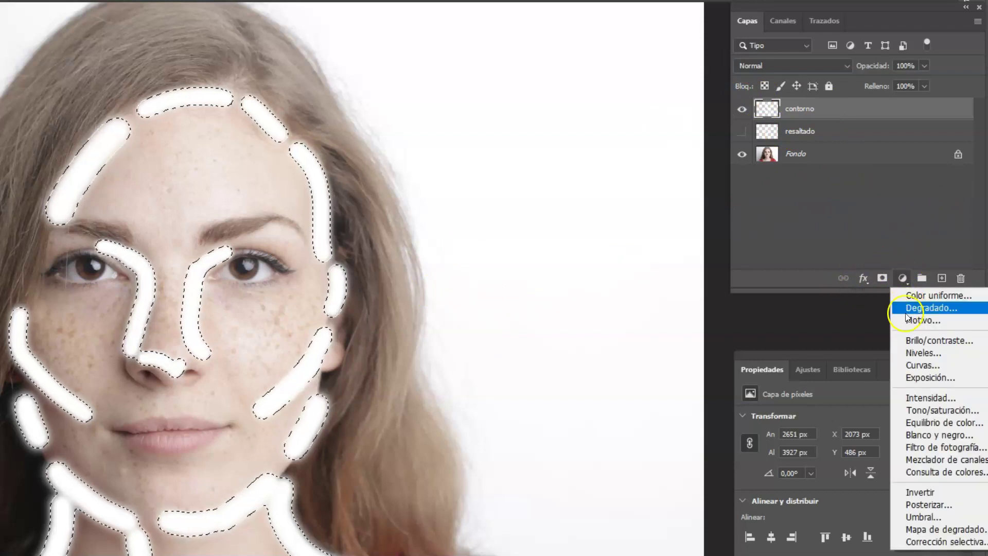
left_click(923, 364)
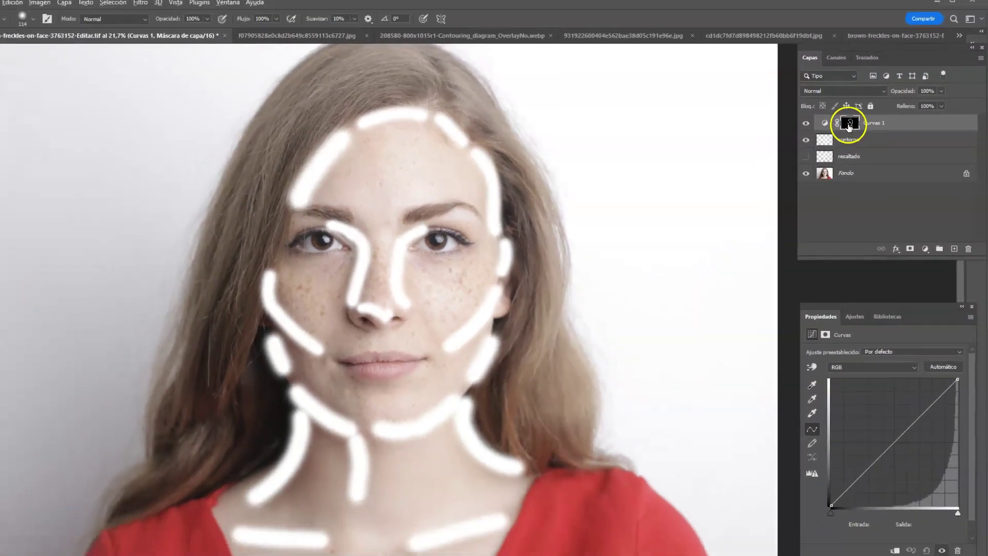
left_click(857, 126, "alt")
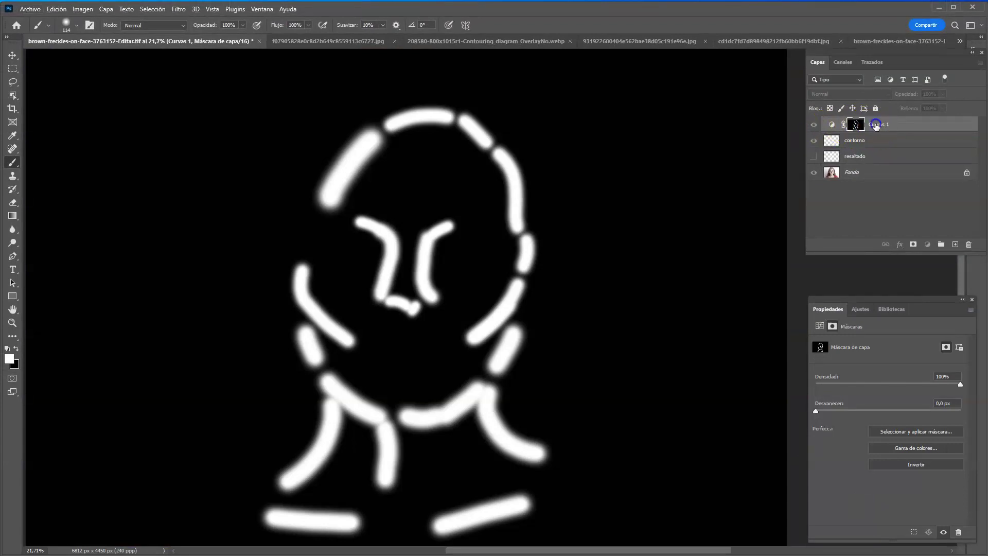
double_click(876, 124)
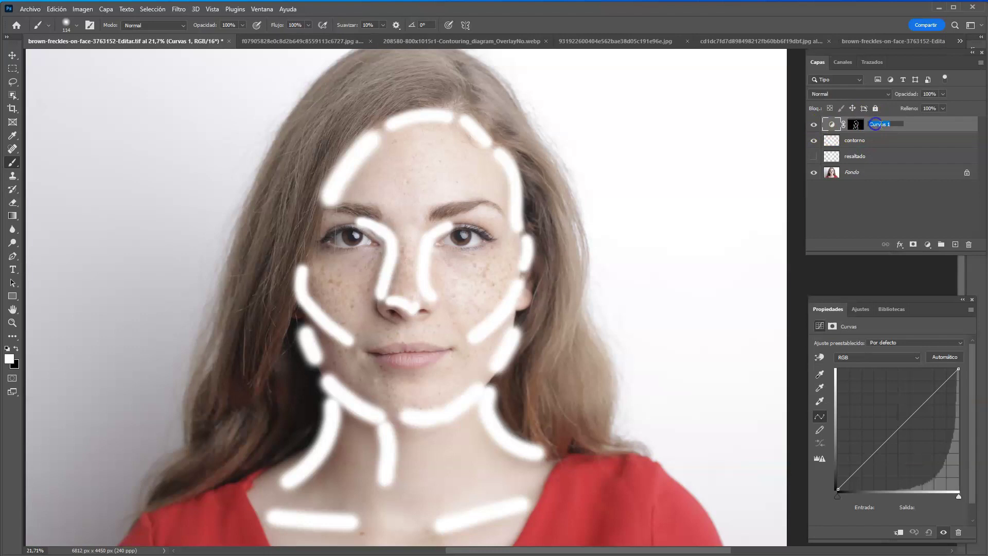
type("contorno")
key("Return")
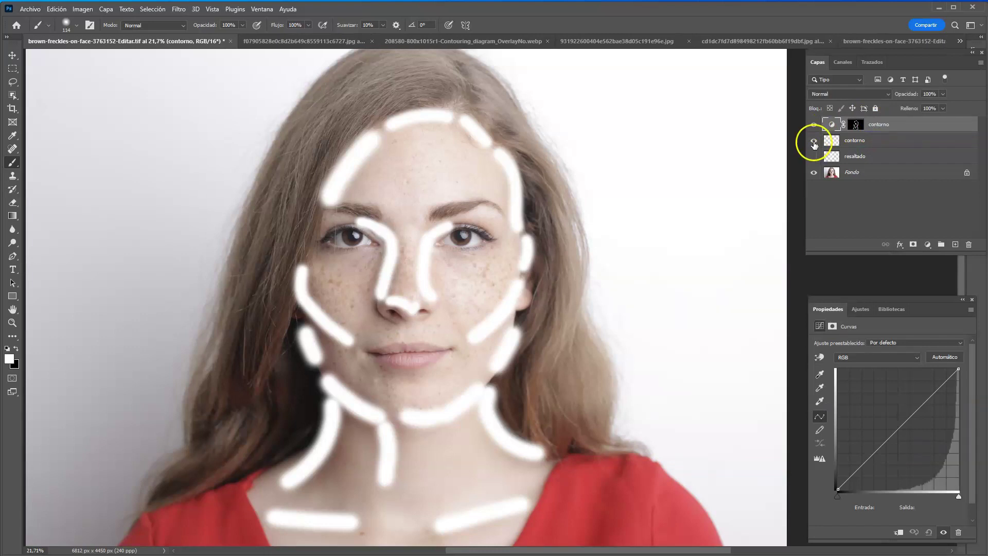
left_click(814, 141)
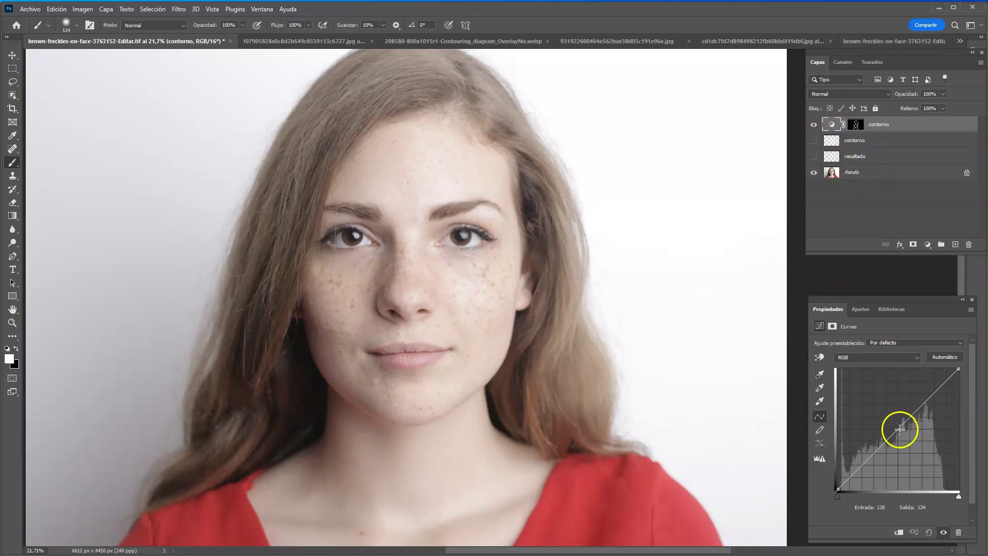
left_click(899, 431)
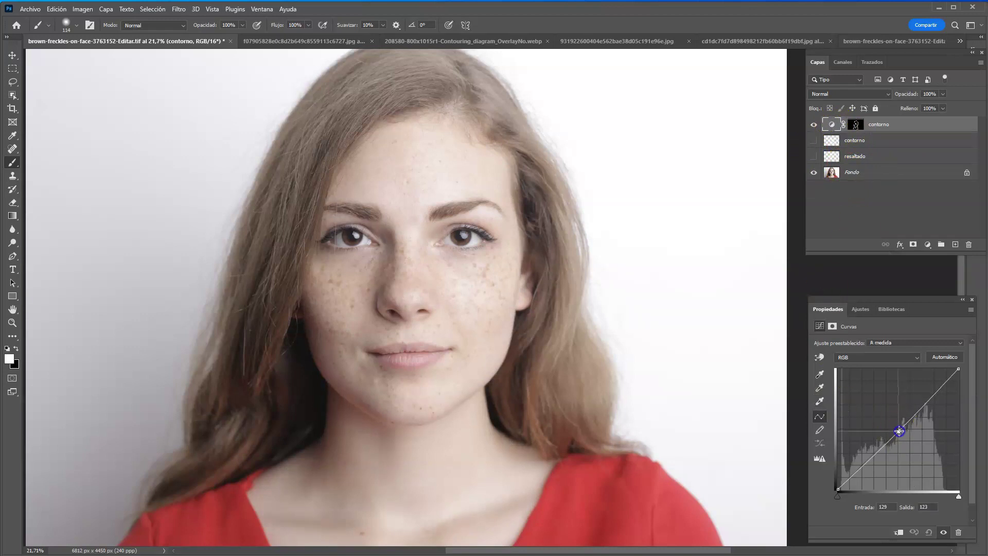
mouse_move(899, 431)
left_mouse_down()
mouse_move(865, 489)
mouse_move(899, 452)
left_mouse_up()
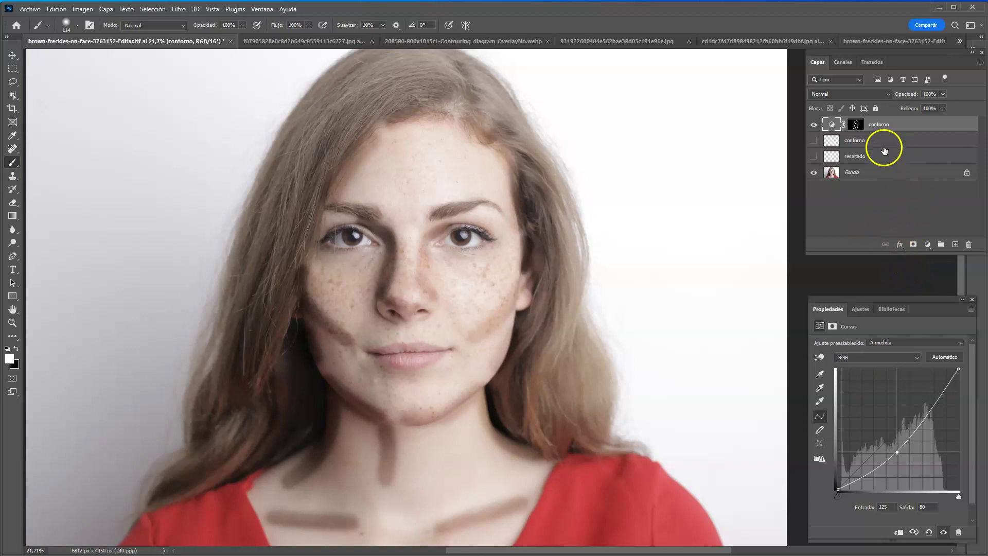
Feather the contorno mask to 75.4 px, hide the shading, and delete the contour stroke layer
left_click(857, 125)
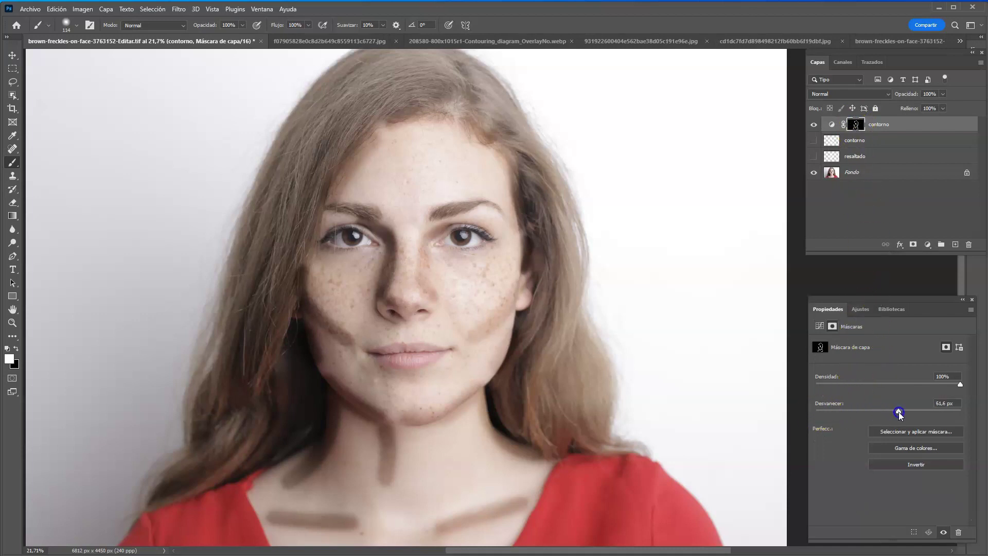
left_click_drag(899, 412, 904, 414)
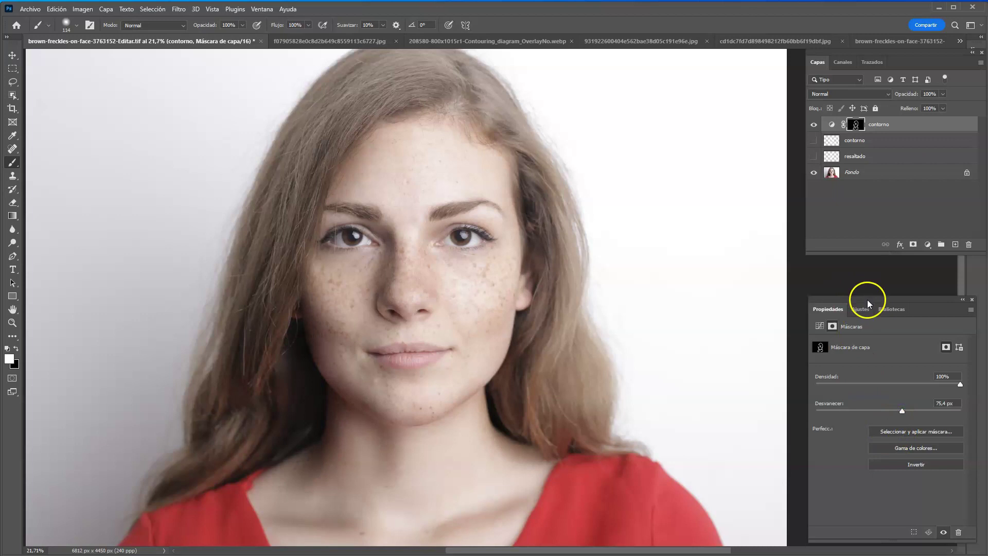
left_click(815, 125)
left_click_drag(871, 142, 970, 244)
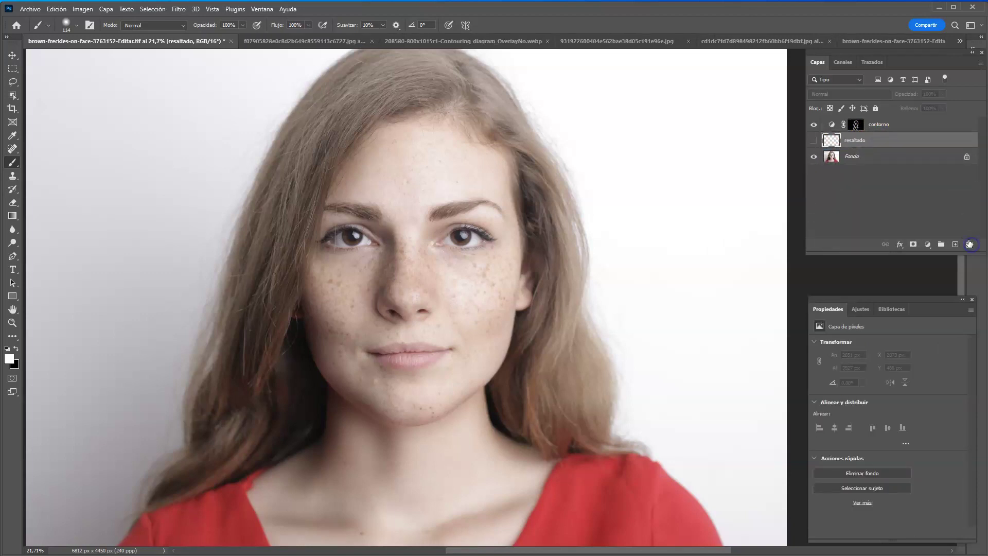
Show the highlight strokes and add a Curves layer named resaltado masked to them
left_click(893, 145)
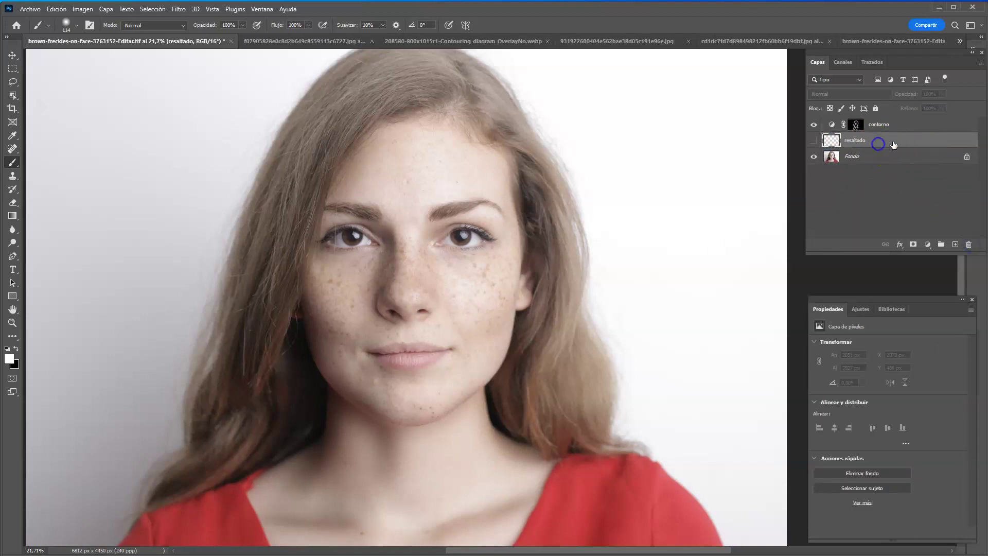
left_click(814, 142)
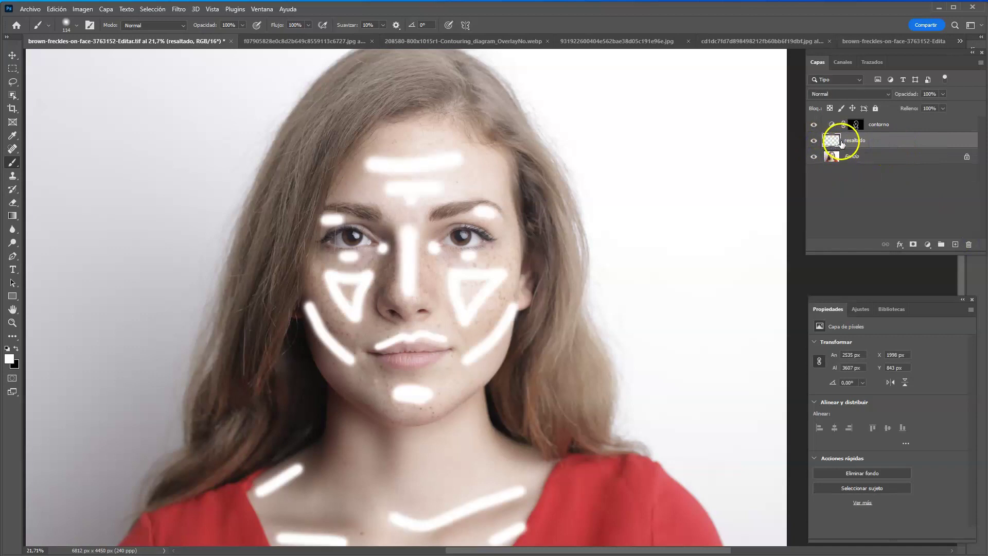
left_click(834, 144, "ctrl")
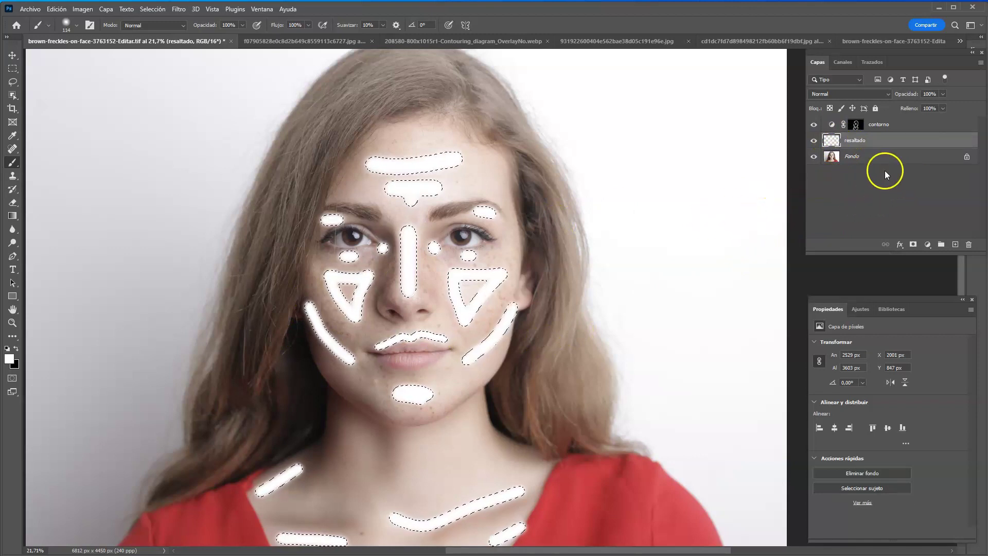
left_click(886, 128)
left_click(894, 145)
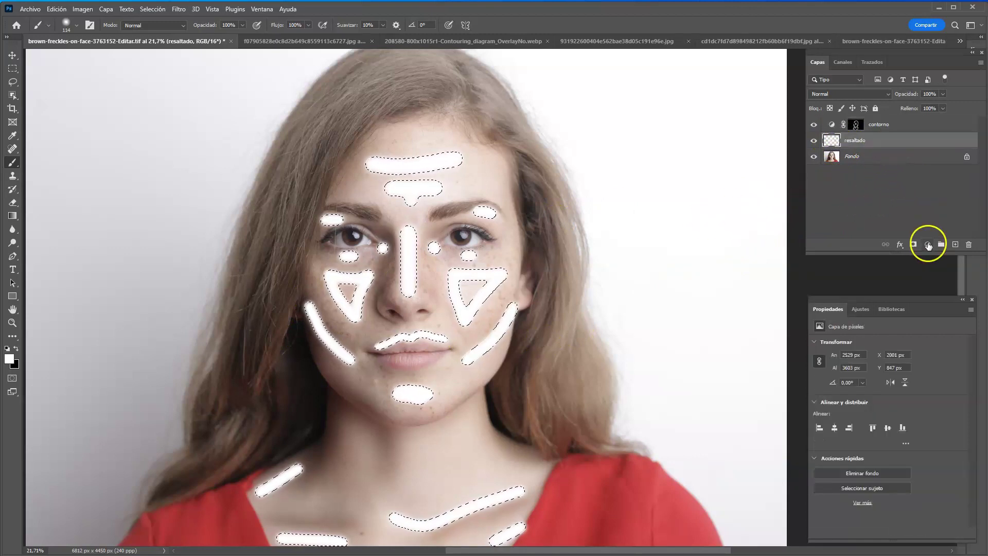
left_click(928, 245)
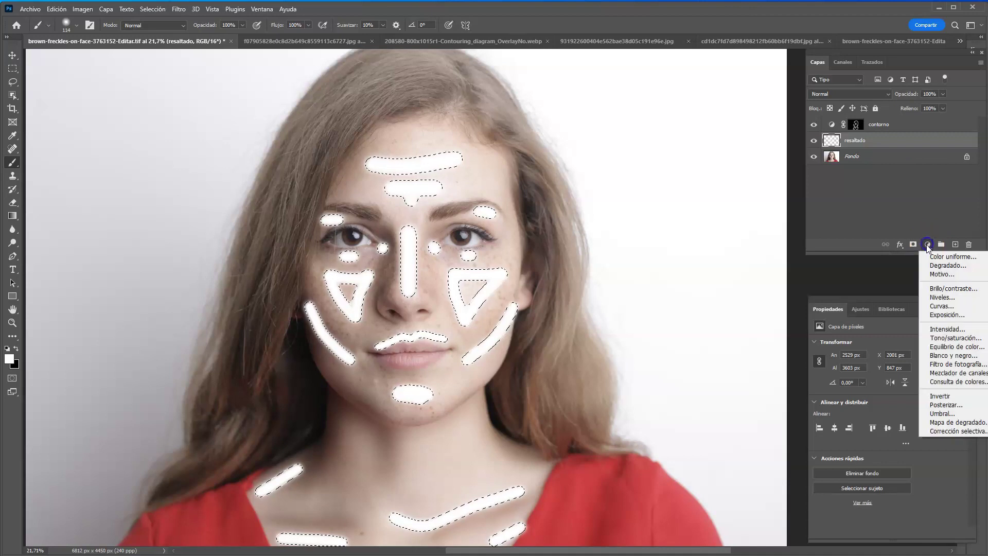
left_click(941, 306)
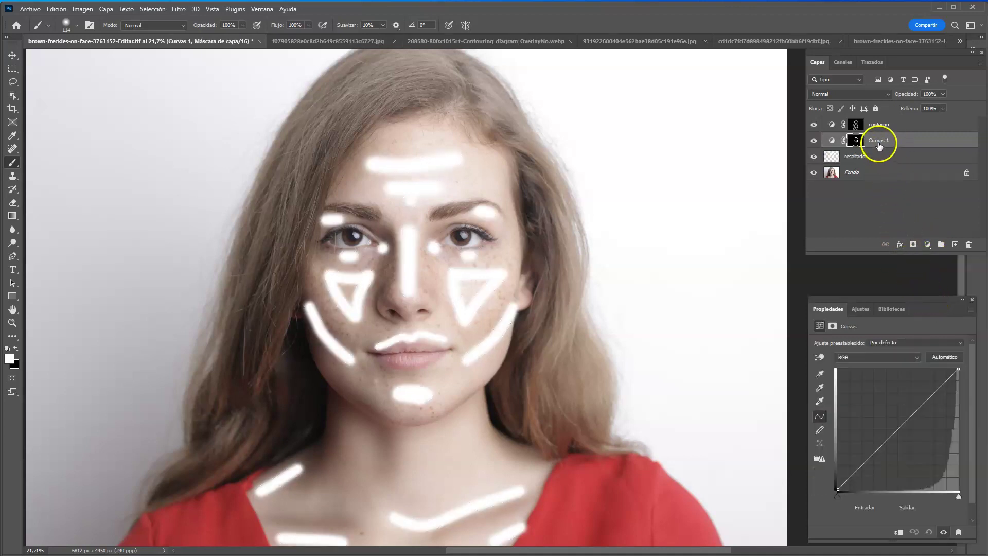
left_click(856, 141, "alt")
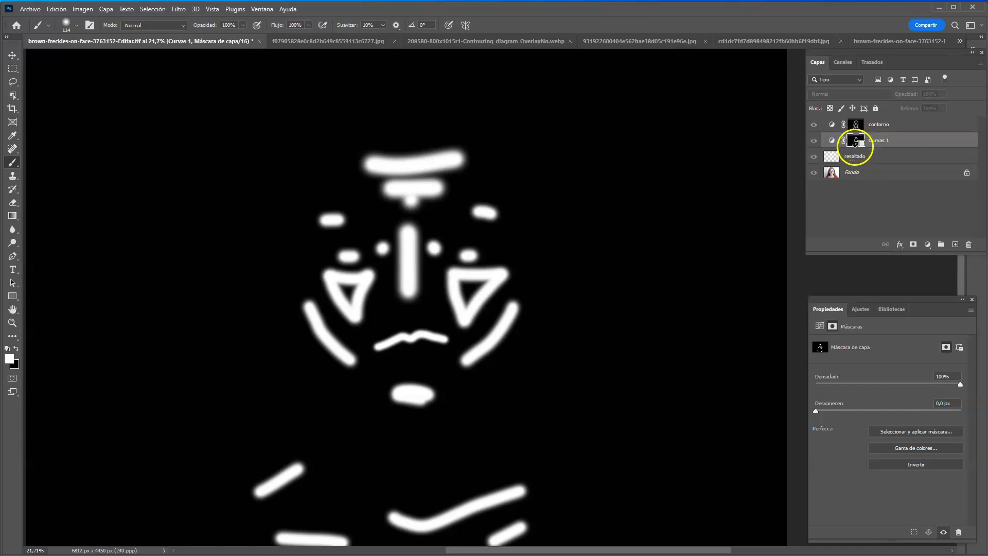
double_click(882, 141)
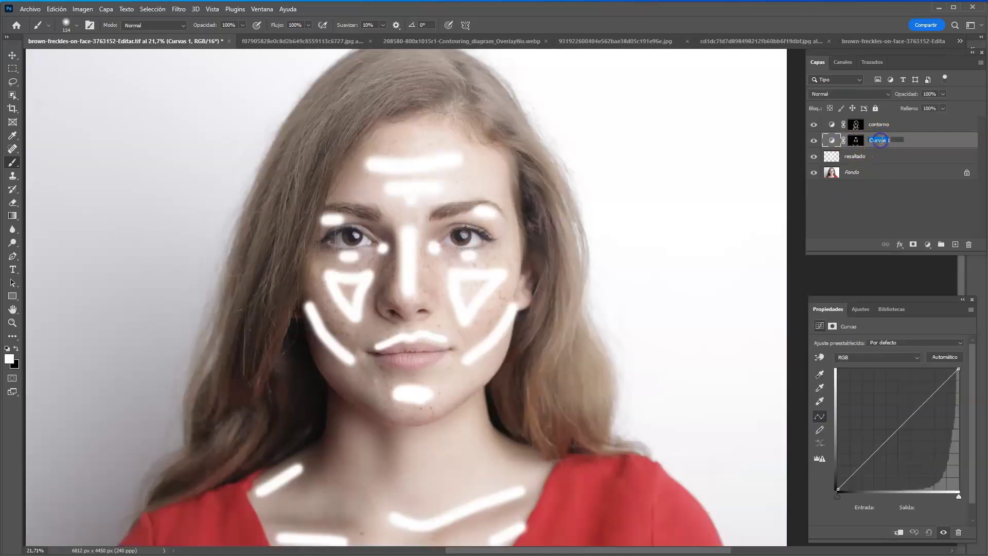
type("resaltado")
key("Return")
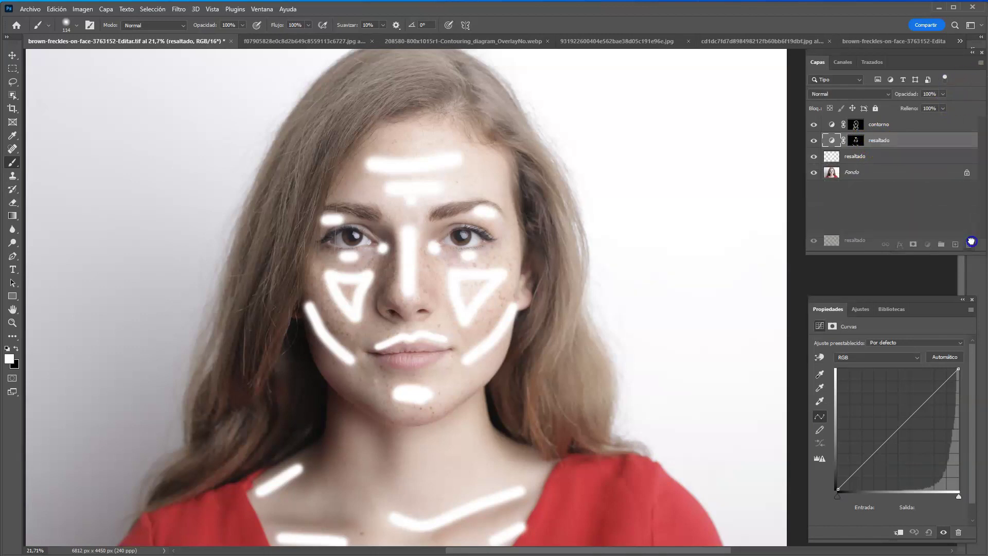
Delete the resaltado stroke layer and raise the resaltado curve to brighten the highlights
left_click_drag(918, 203, 969, 244)
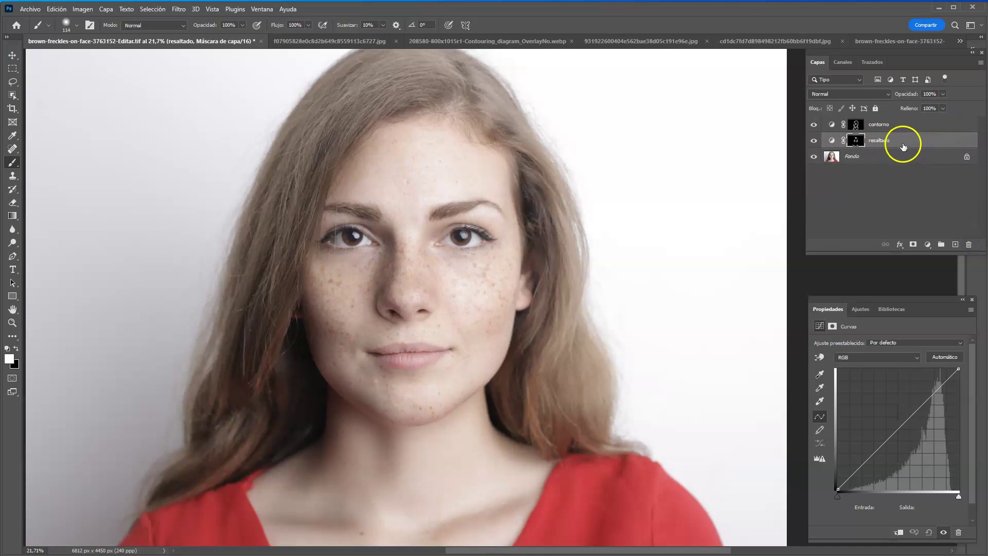
left_click(832, 140)
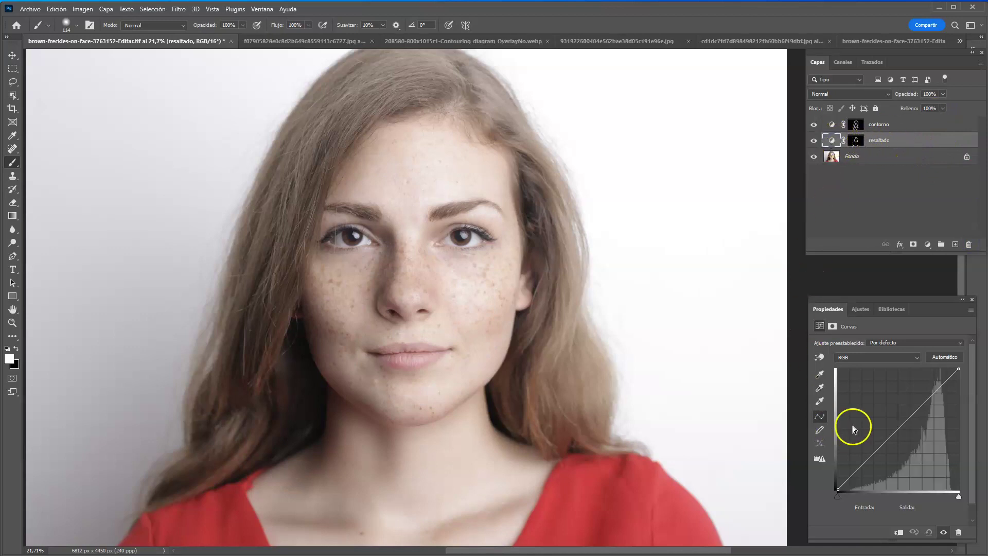
left_click(905, 420)
mouse_move(905, 421)
left_mouse_down()
mouse_move(917, 374)
mouse_move(898, 412)
left_mouse_up()
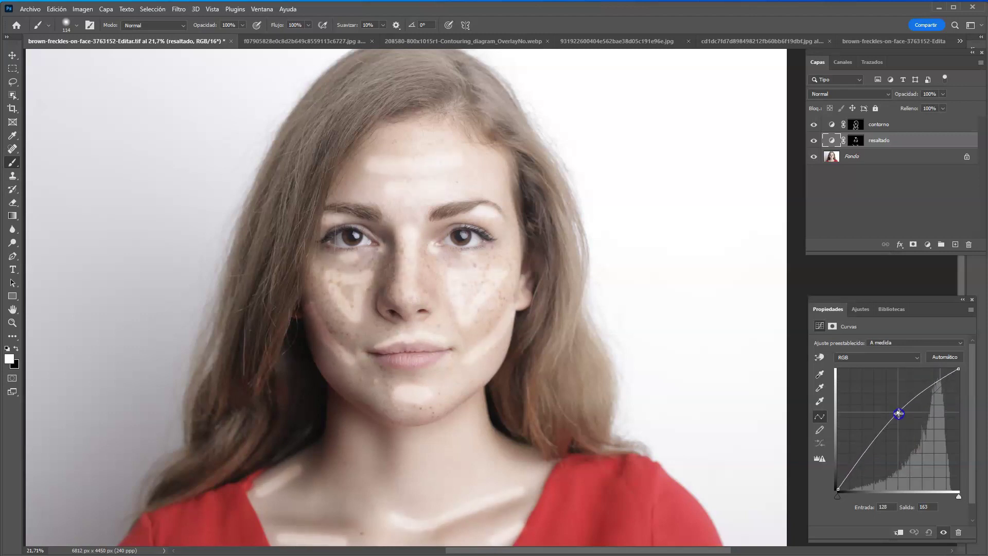
Feather the resaltado mask to about 75 px, then select contorno alongside resaltado
left_click(856, 141)
left_click(856, 142)
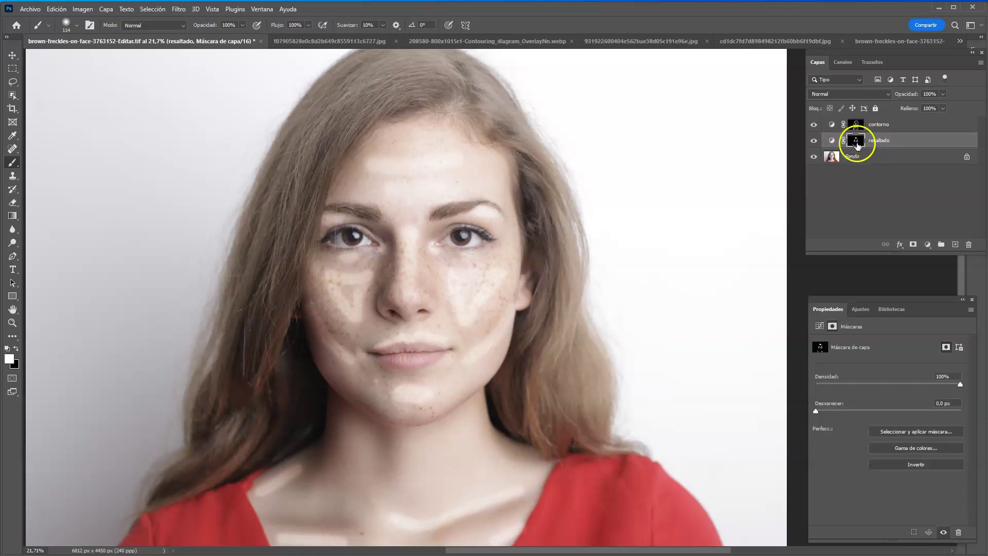
left_click(838, 405)
left_click_drag(816, 410, 903, 420)
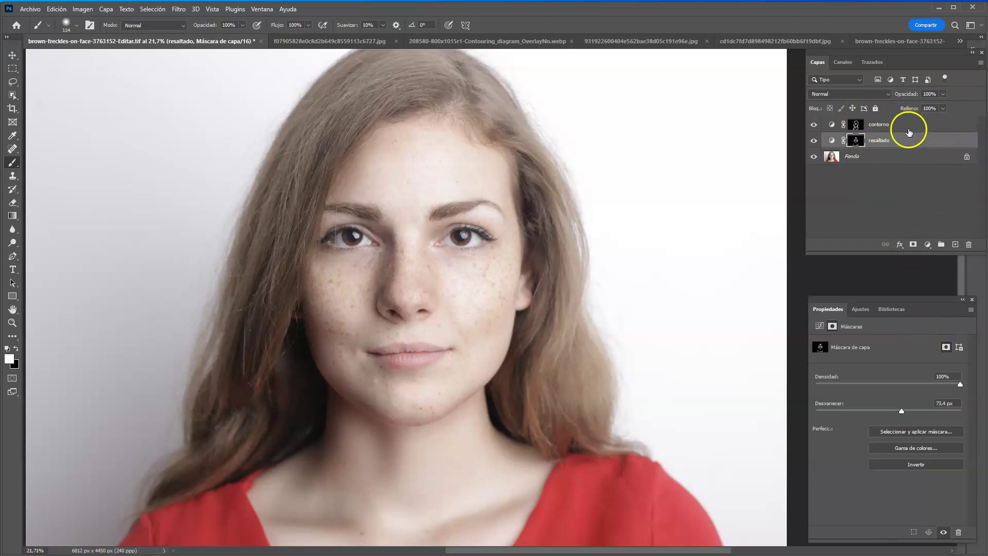
left_click(907, 126, "shift")
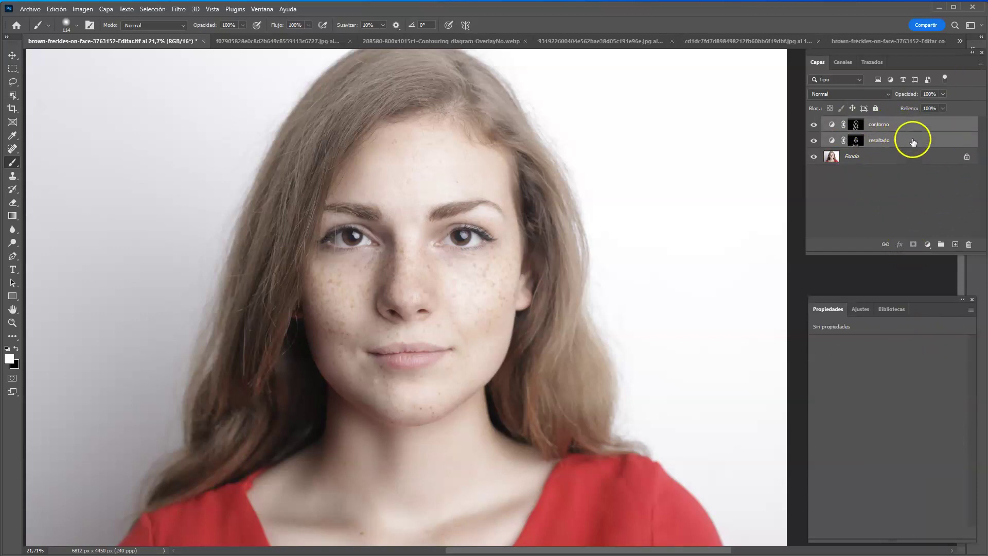
Group contorno and resaltado into Grupo 1, compare its effect, and expand the group
left_click(941, 247)
left_click(812, 123)
left_click(813, 124)
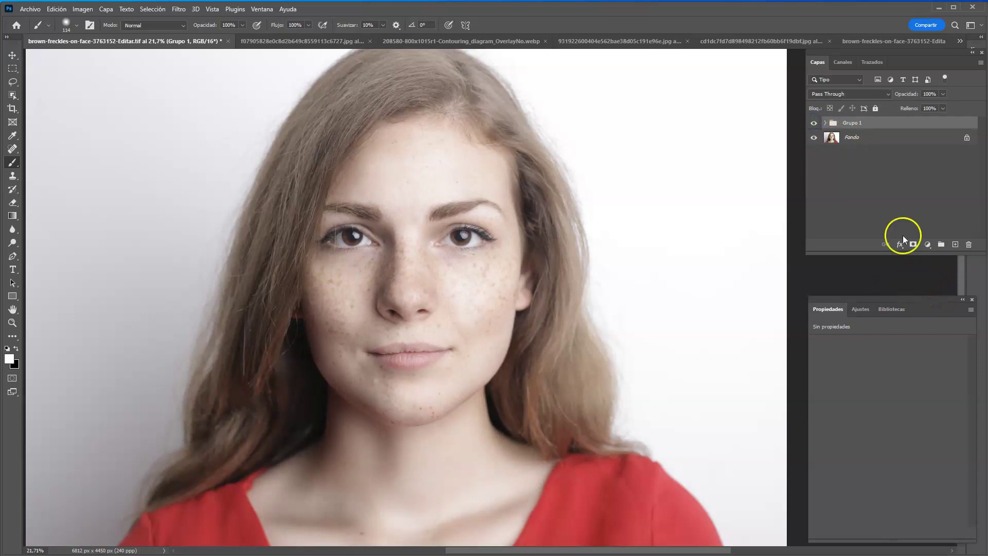
left_click(825, 123)
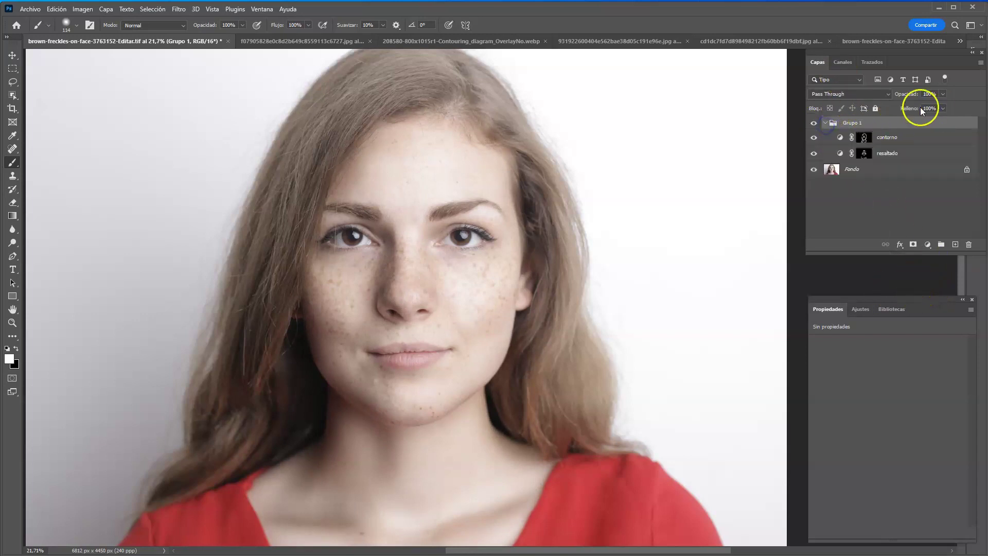
left_click(927, 138)
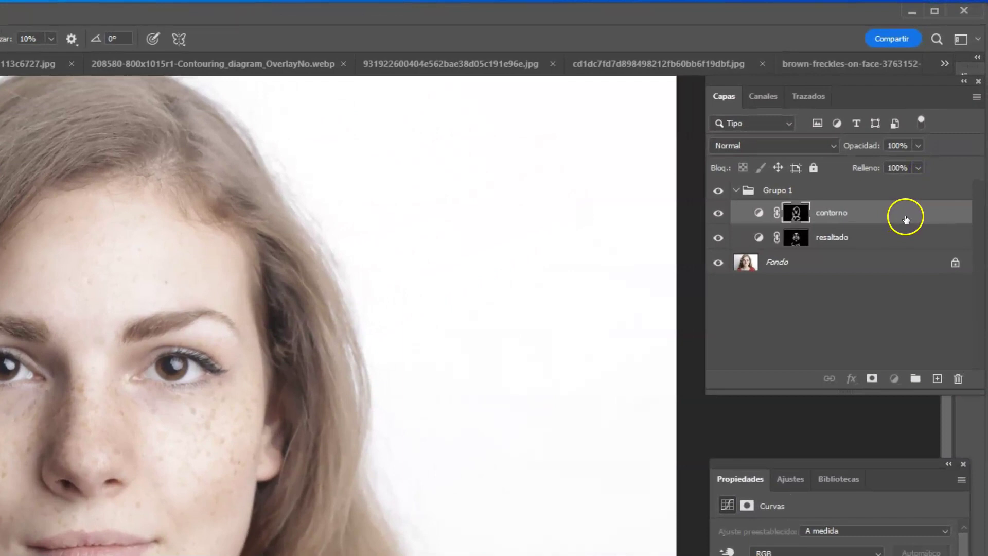
In contorno's Blend If, split the Underlying Layer black handle to fade shading from dark tones
double_click(906, 219)
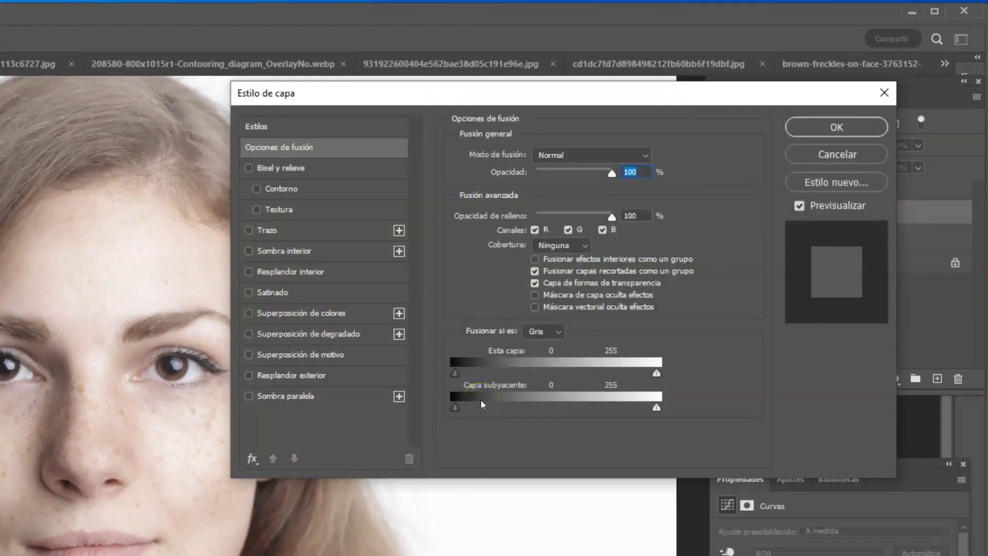
key("alt")
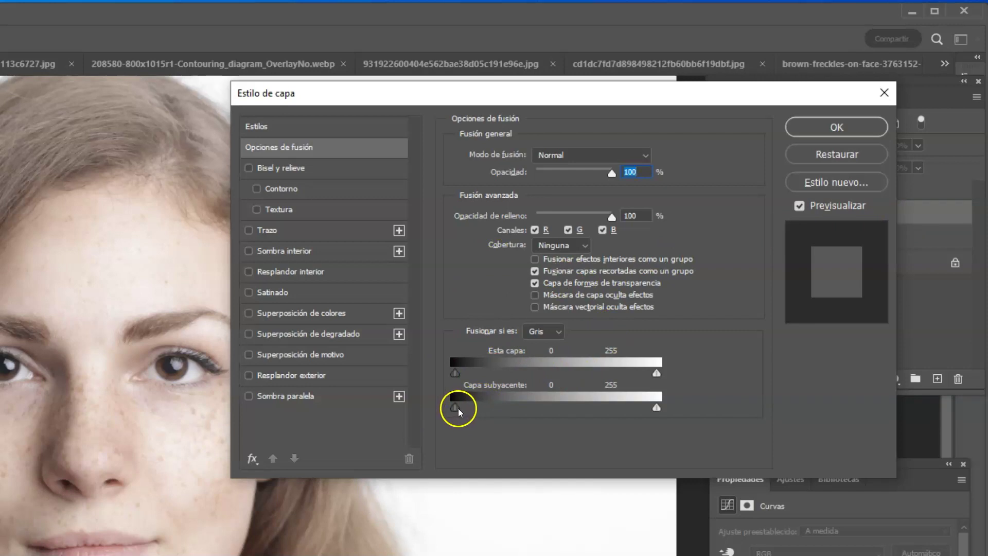
left_click_drag(464, 409, 487, 409)
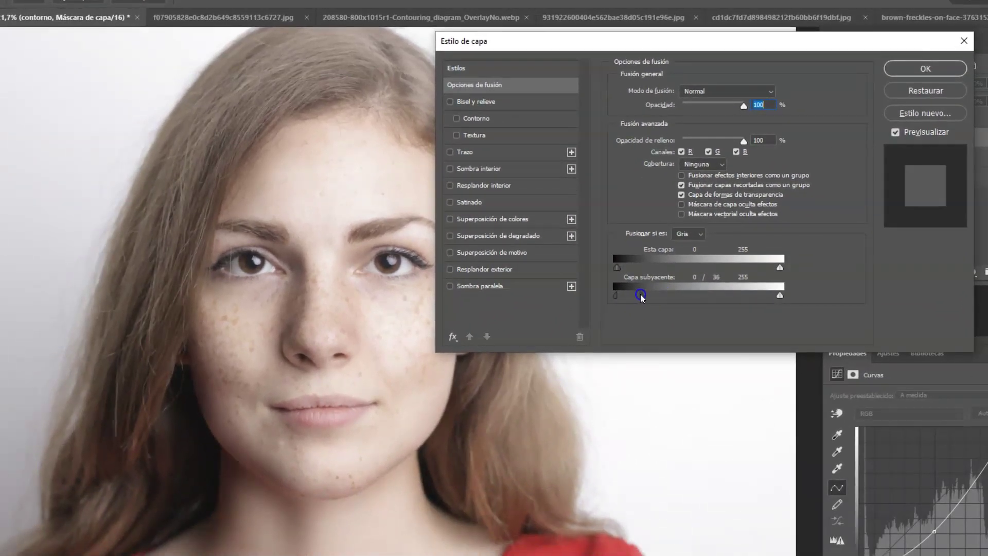
mouse_move(641, 297)
left_mouse_down()
mouse_move(681, 286)
mouse_move(649, 286)
mouse_move(679, 287)
left_mouse_up()
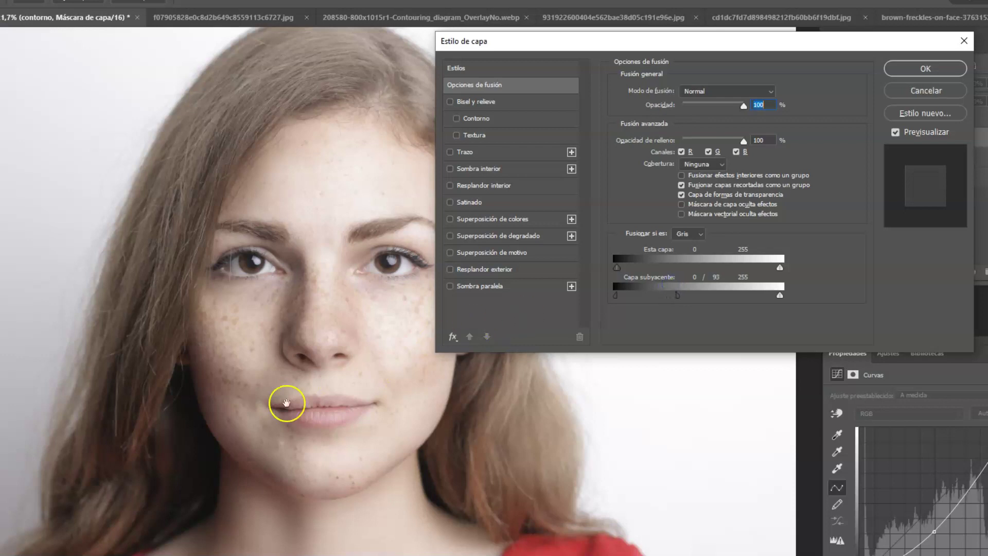
left_click(934, 69)
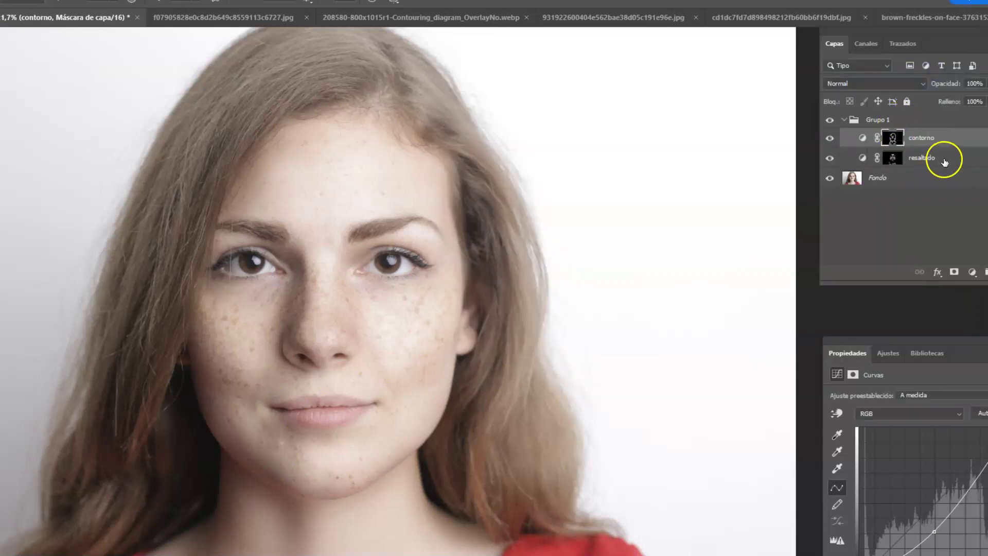
In resaltado's Blend If, split the Underlying Layer white handle to 175/255 to spare bright tones
left_click(941, 158)
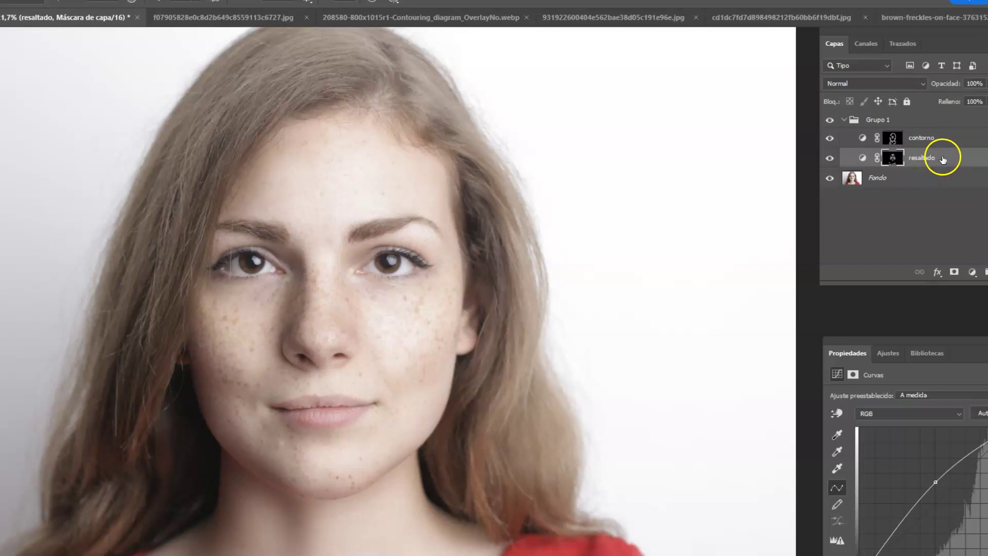
left_click(949, 161)
double_click(947, 164)
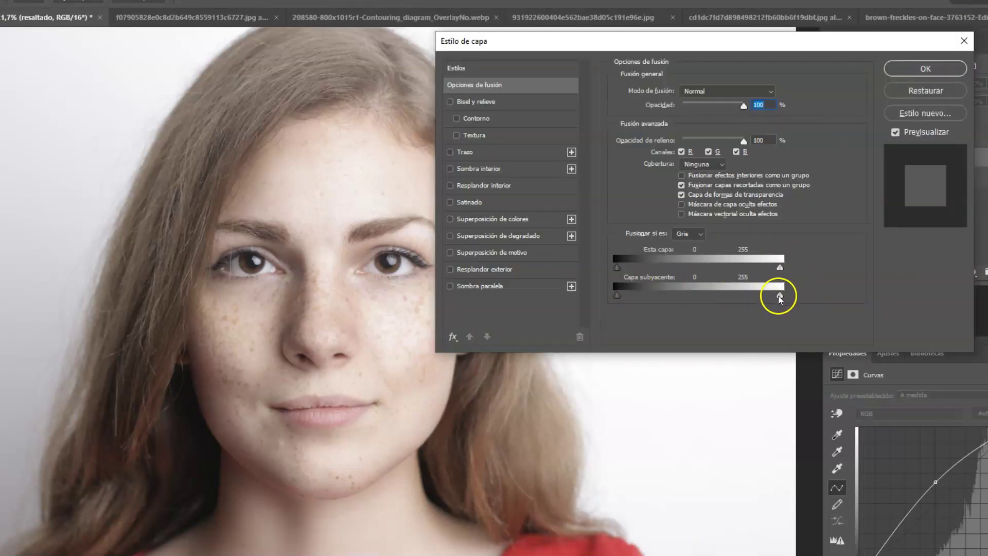
left_click(779, 296, "alt")
left_click_drag(777, 296, 757, 296)
Apply the resaltado layer style, set its opacity to 69%, and bring up the contouring diagram
left_click(933, 74)
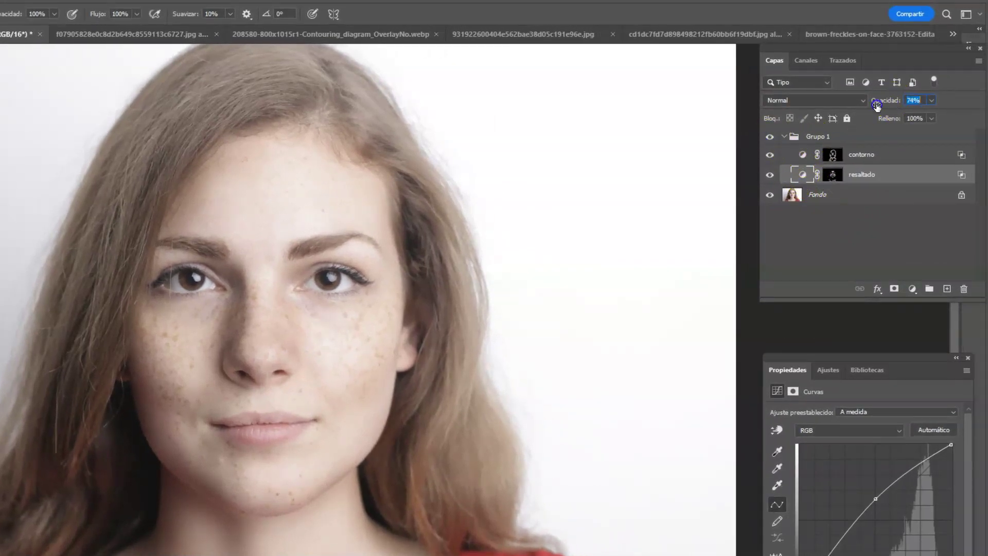
key("Return")
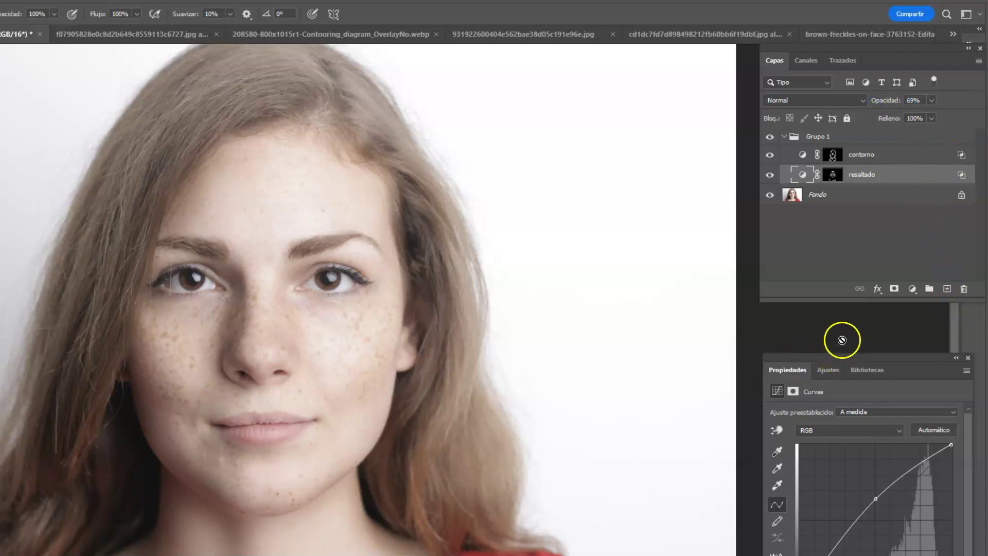
left_click(328, 36)
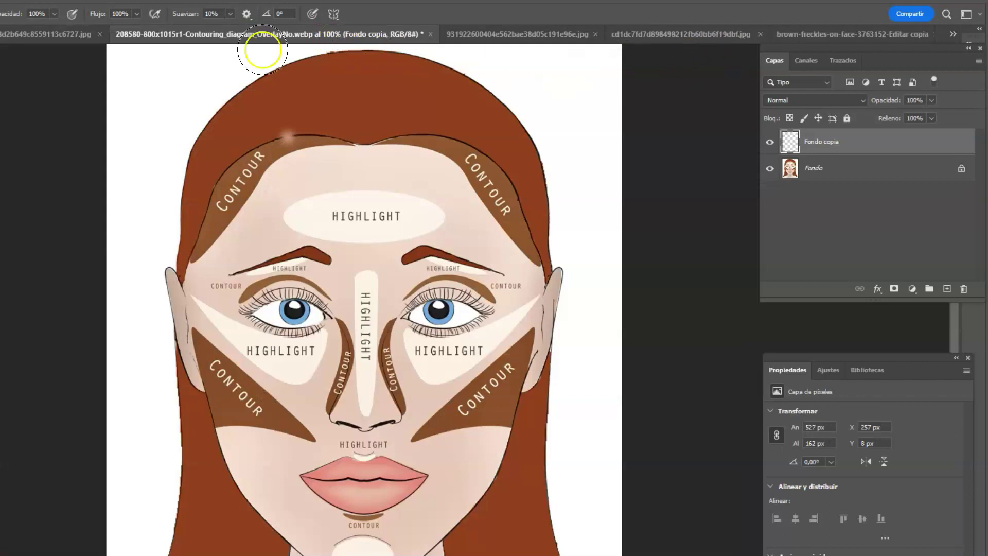
Go back to the portrait, then switch to the 'Editar copia' document with only Fondo
key("ctrl+shift+Tab")
key("ctrl+shift+Tab")
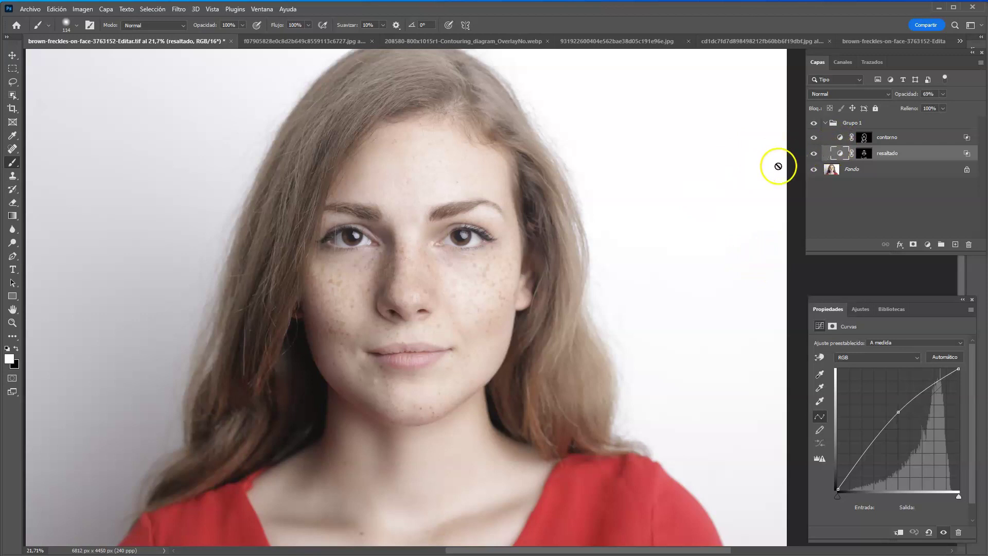
left_click(878, 41)
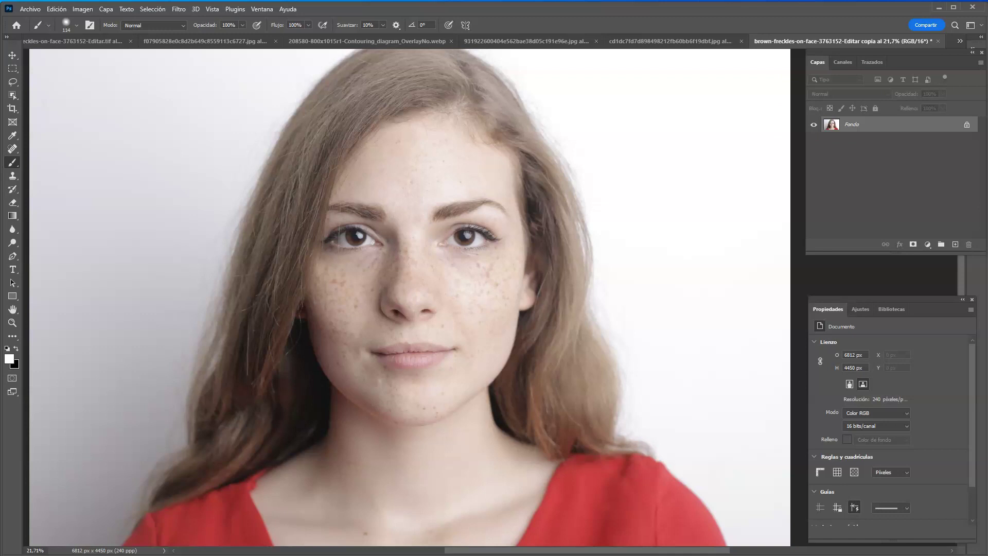
Run the 'Dodge y Burn Auto' action from the Actions panel, confirming with Continuar
left_click(976, 110)
mouse_move(898, 112)
left_mouse_down()
mouse_move(848, 152)
mouse_move(875, 166)
left_mouse_up()
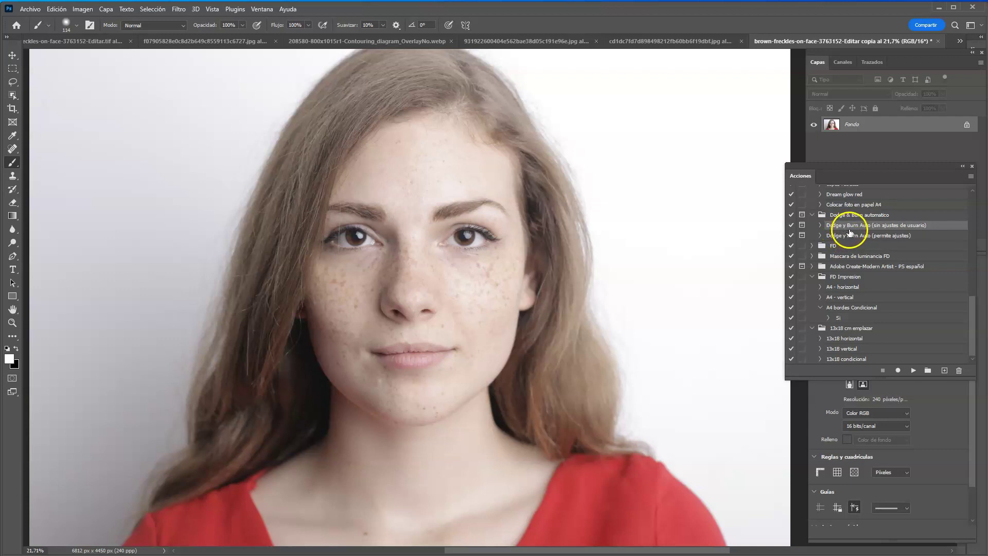
left_click(847, 225)
left_click(912, 370)
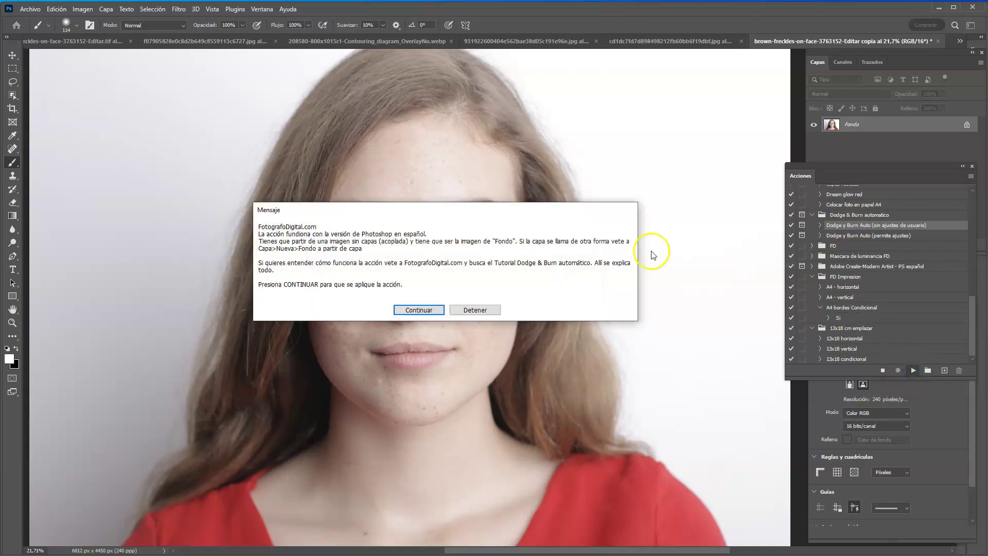
left_click(418, 315)
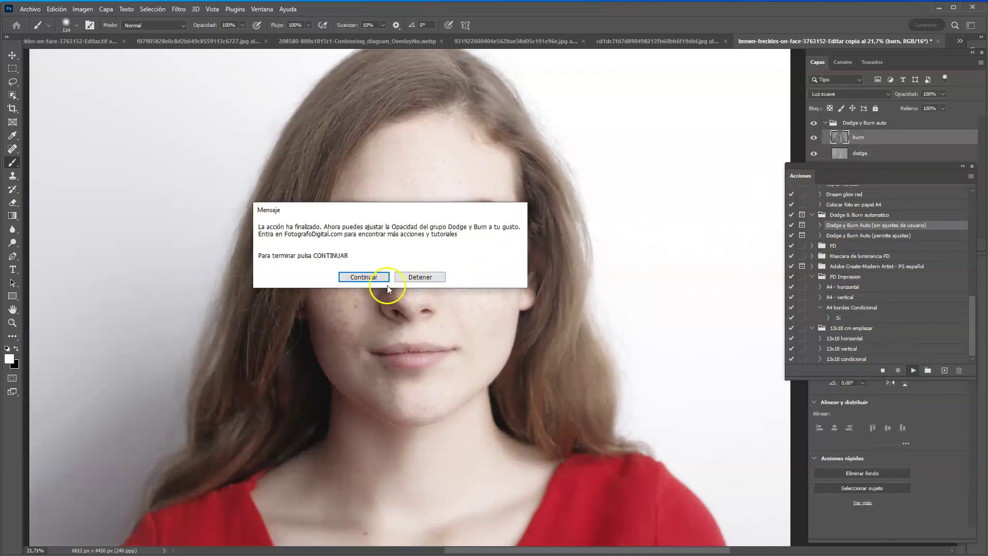
left_click(366, 278)
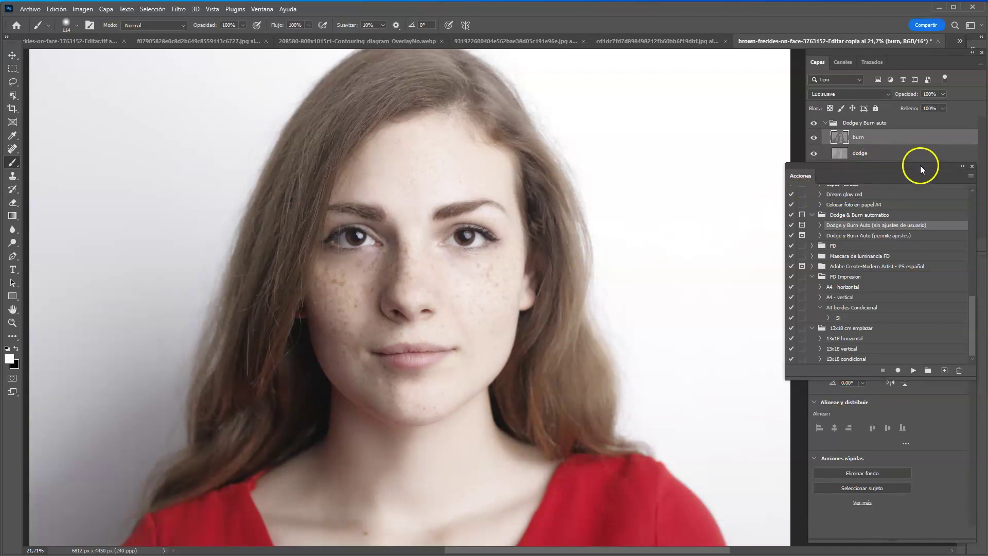
left_click_drag(921, 166, 987, 216)
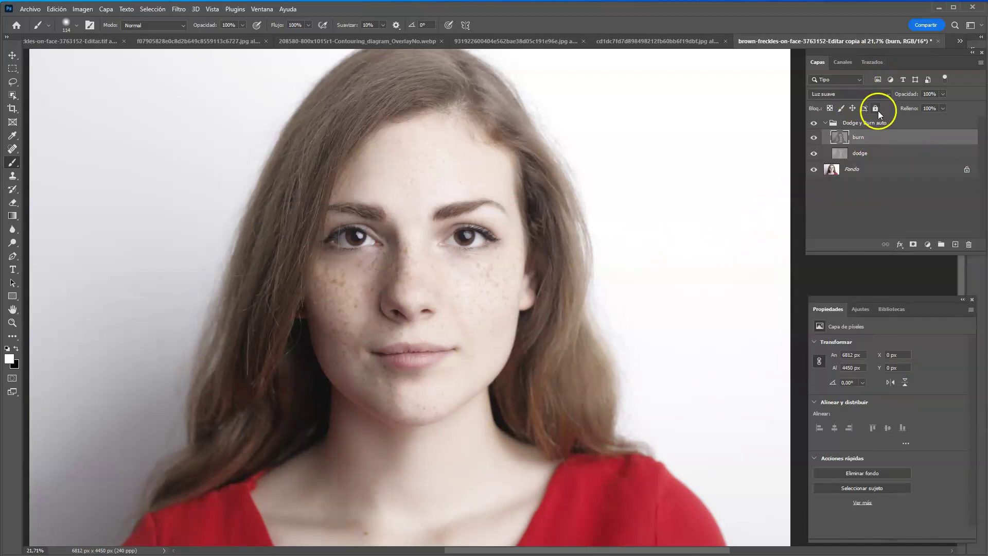
left_click(814, 123)
left_click(814, 123)
left_click(815, 123)
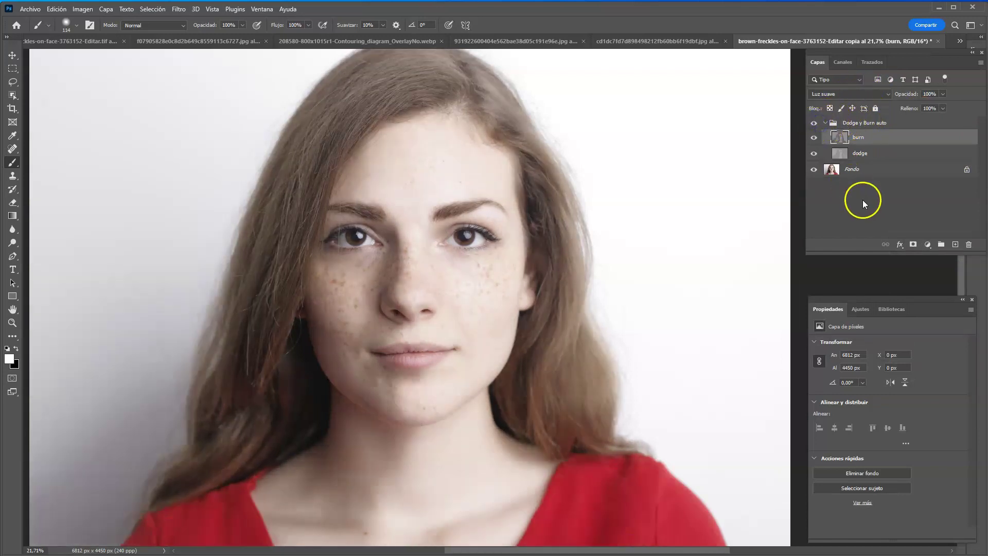